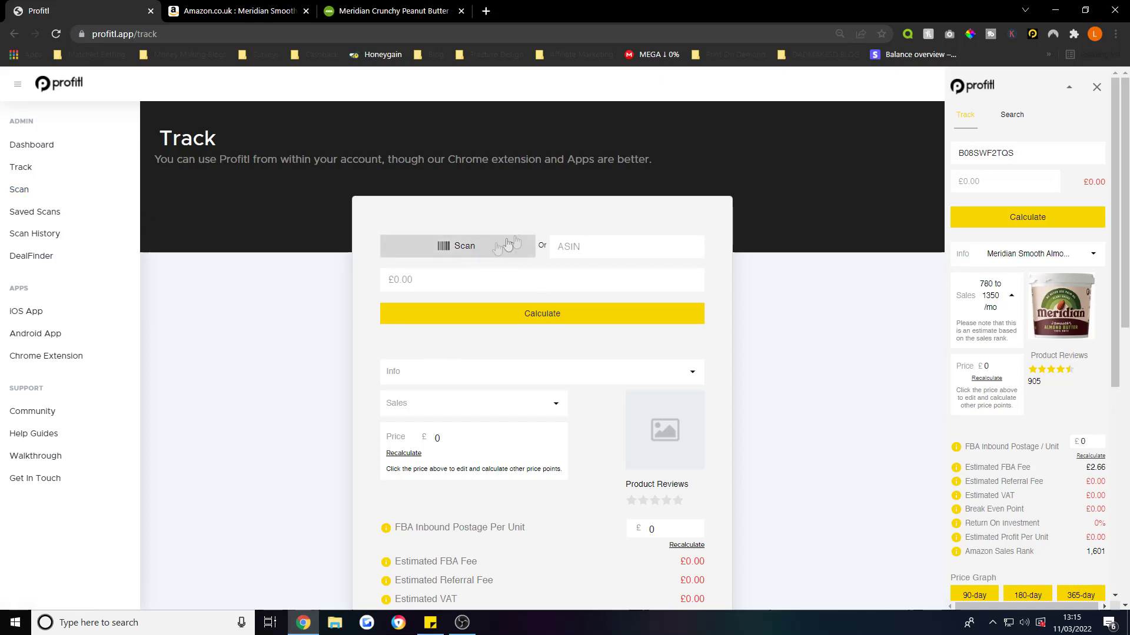
Step: Check the Amazon listing for TENA Pants Maxi Large and its £37.99 price
click(615, 240)
click(615, 241)
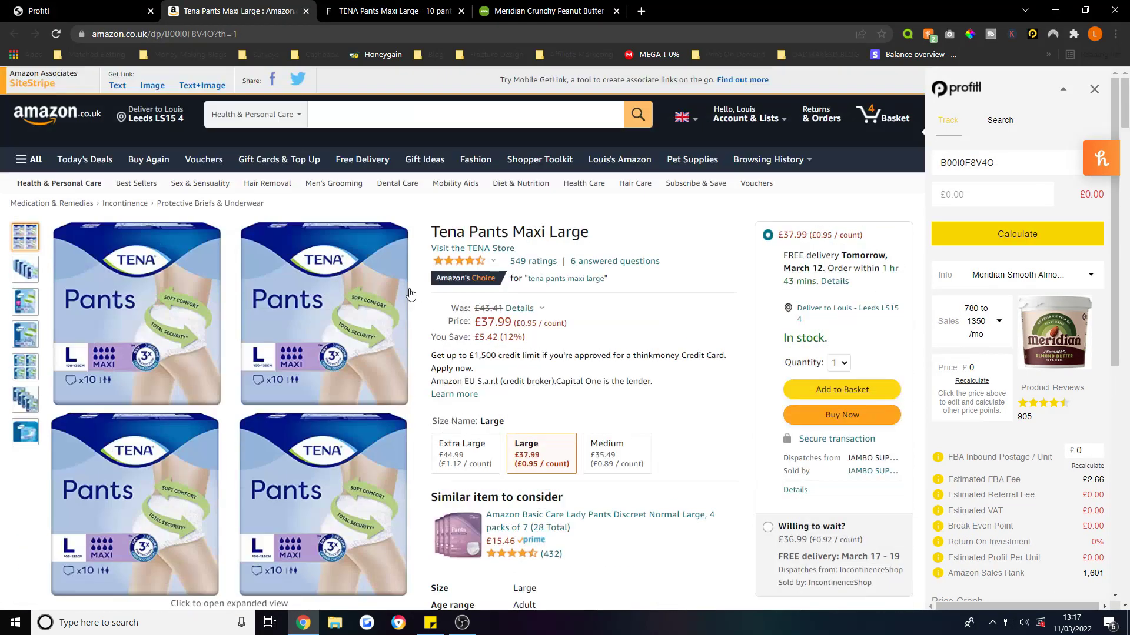
drag(435, 231, 650, 235)
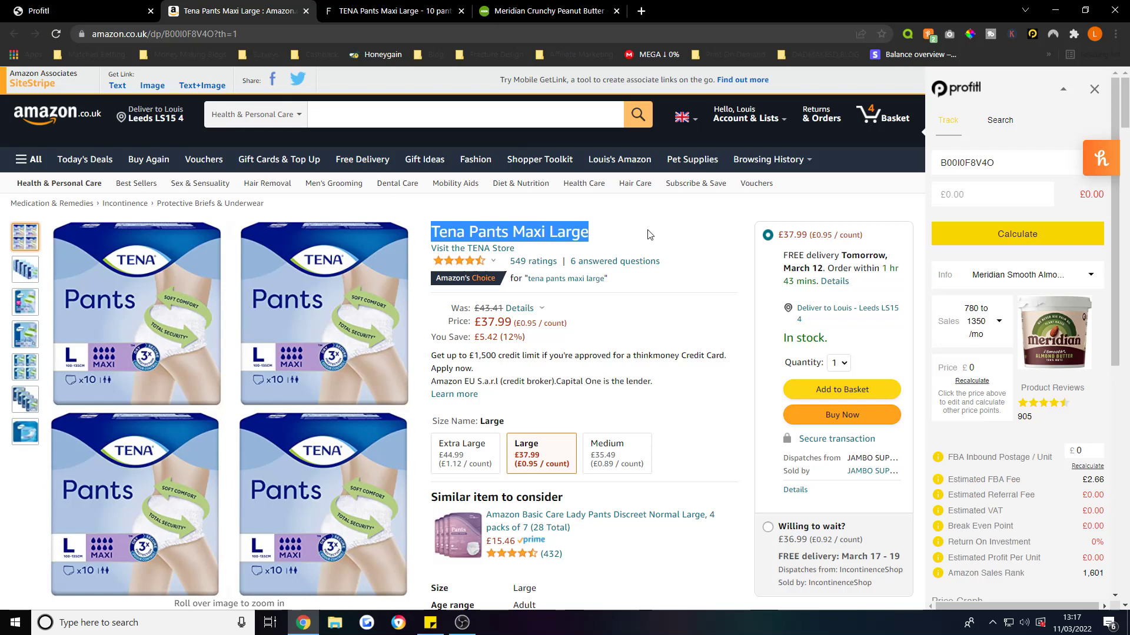
click(631, 234)
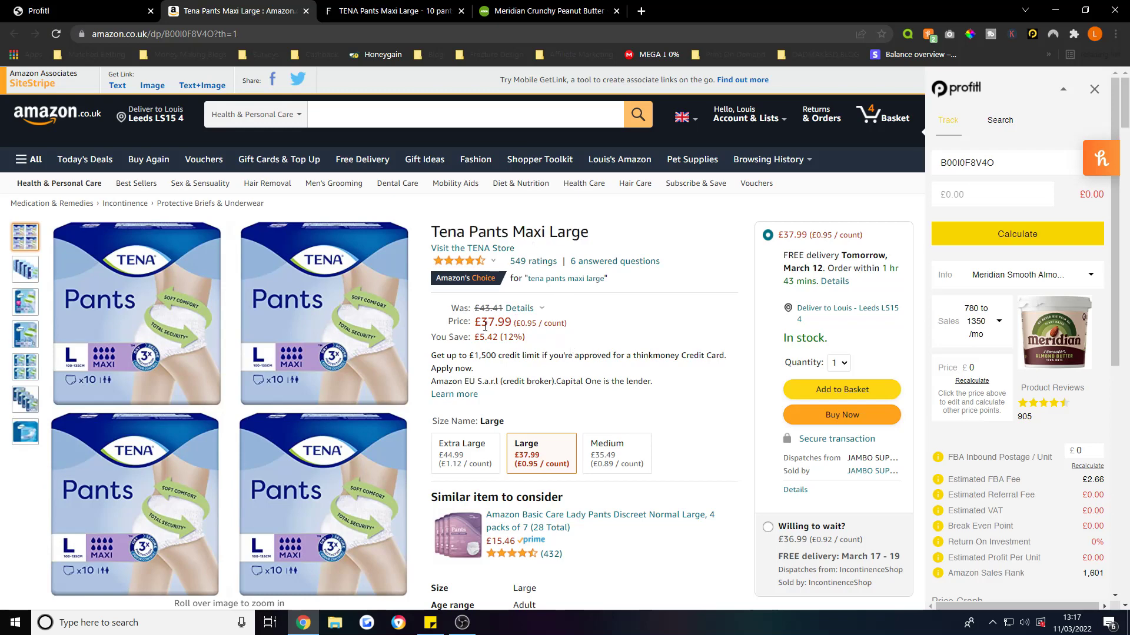
drag(475, 322, 503, 323)
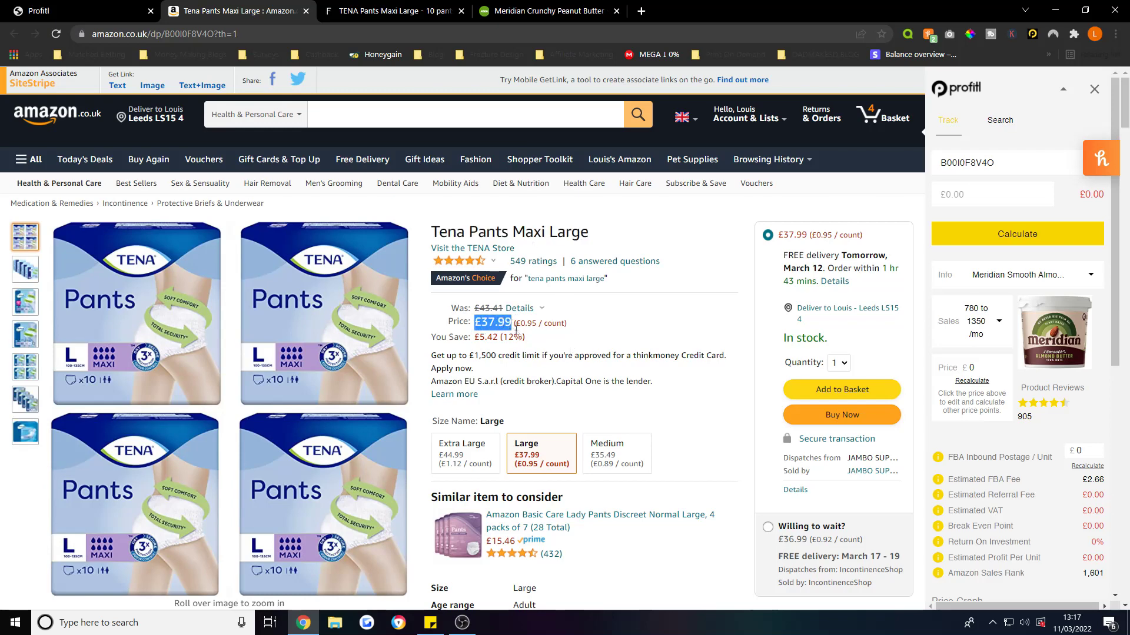
Step: Compare it with the FeelUnique listing price of £14.59
click(1094, 88)
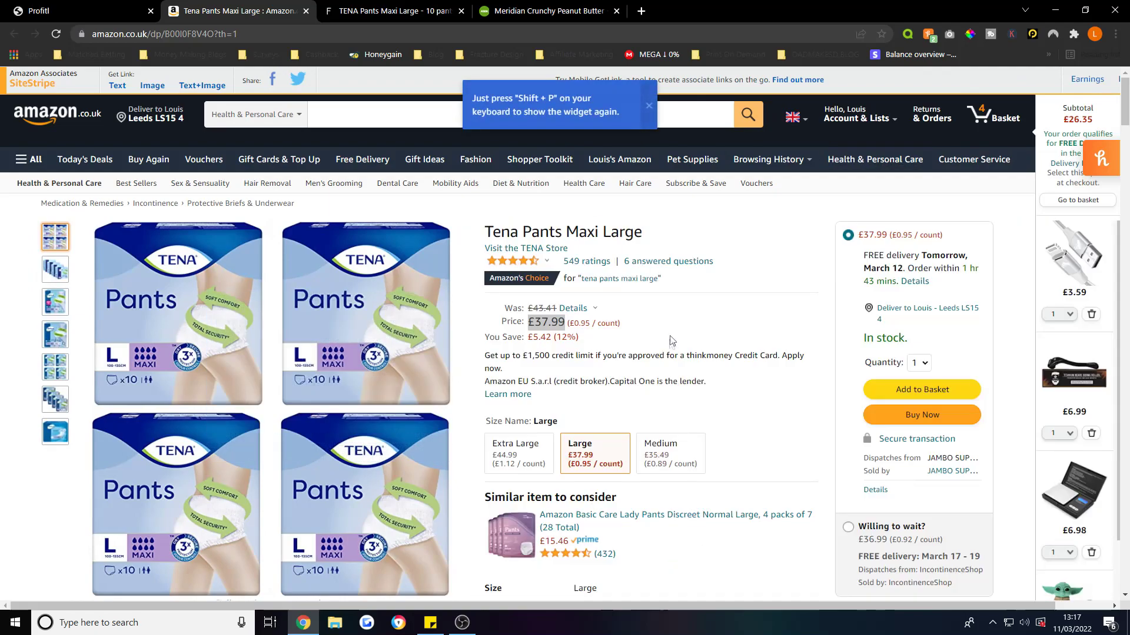
scroll(671, 340, down, 2)
click(393, 11)
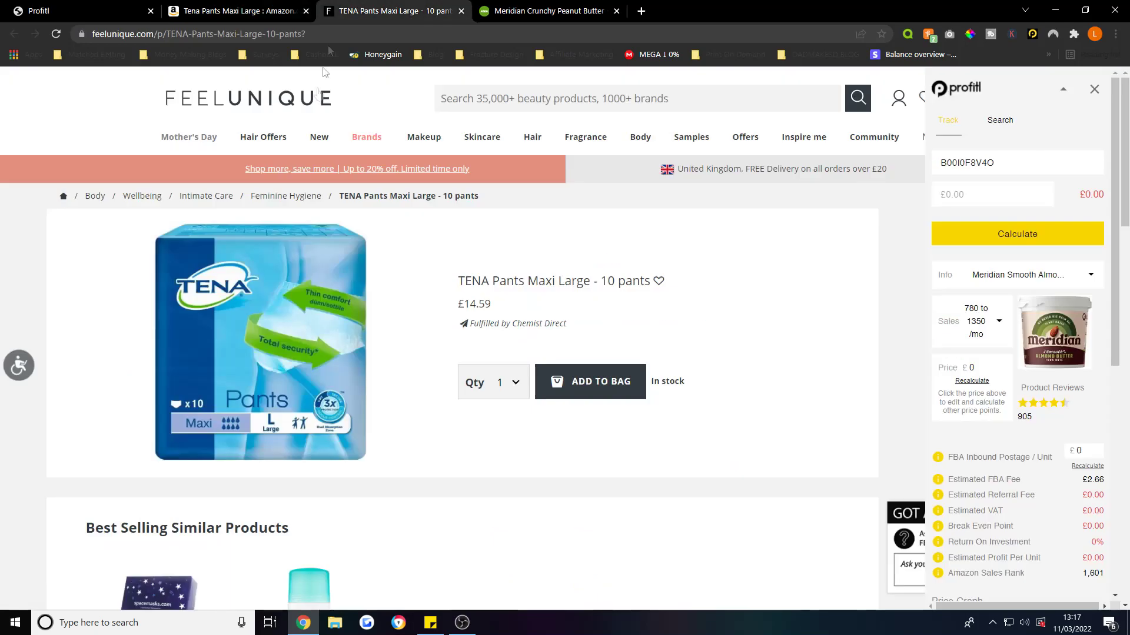
click(125, 33)
click(125, 34)
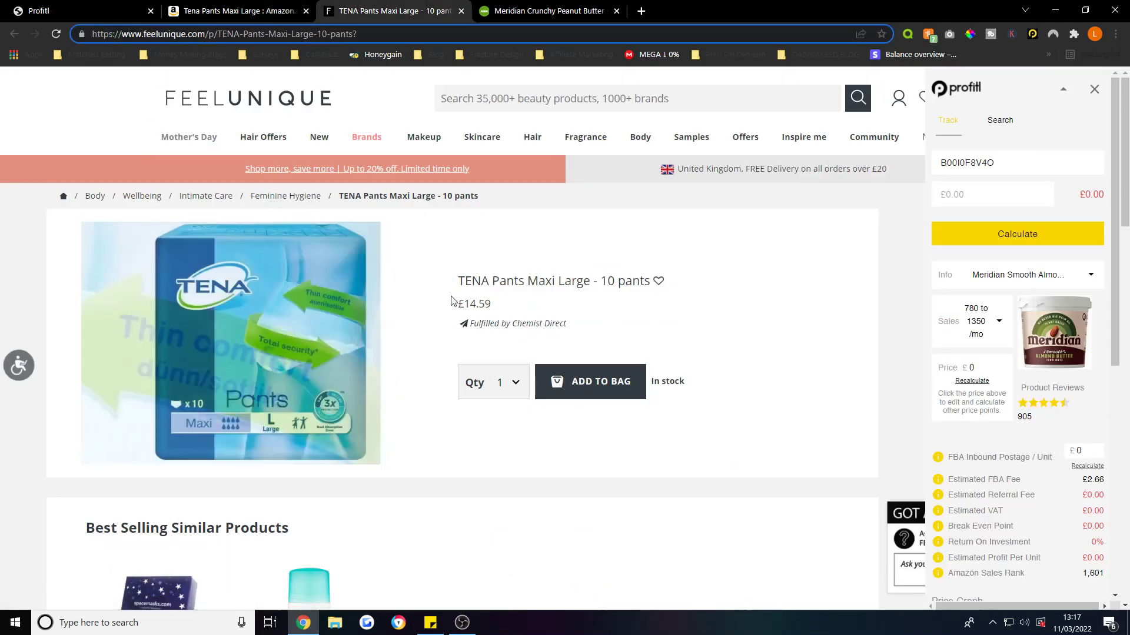
mouse_move(453, 301)
mouse_down()
mouse_move(495, 306)
mouse_move(466, 307)
mouse_up()
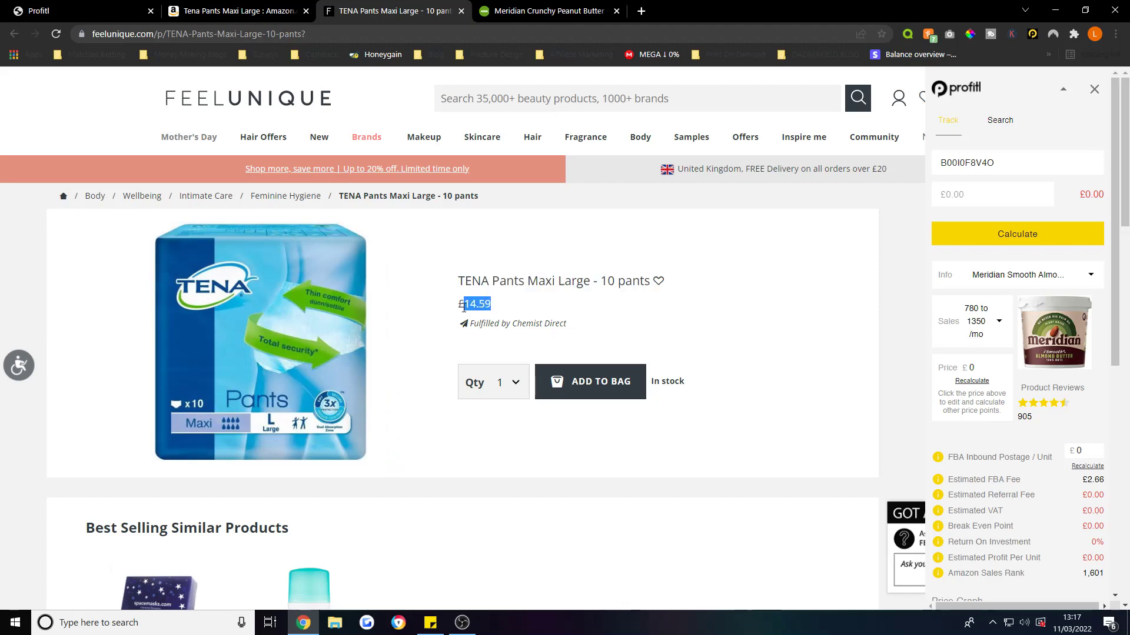
click(477, 321)
Step: Copy the Amazon ASIN B00I0F8V4O and return to the Profitl Track page
click(239, 11)
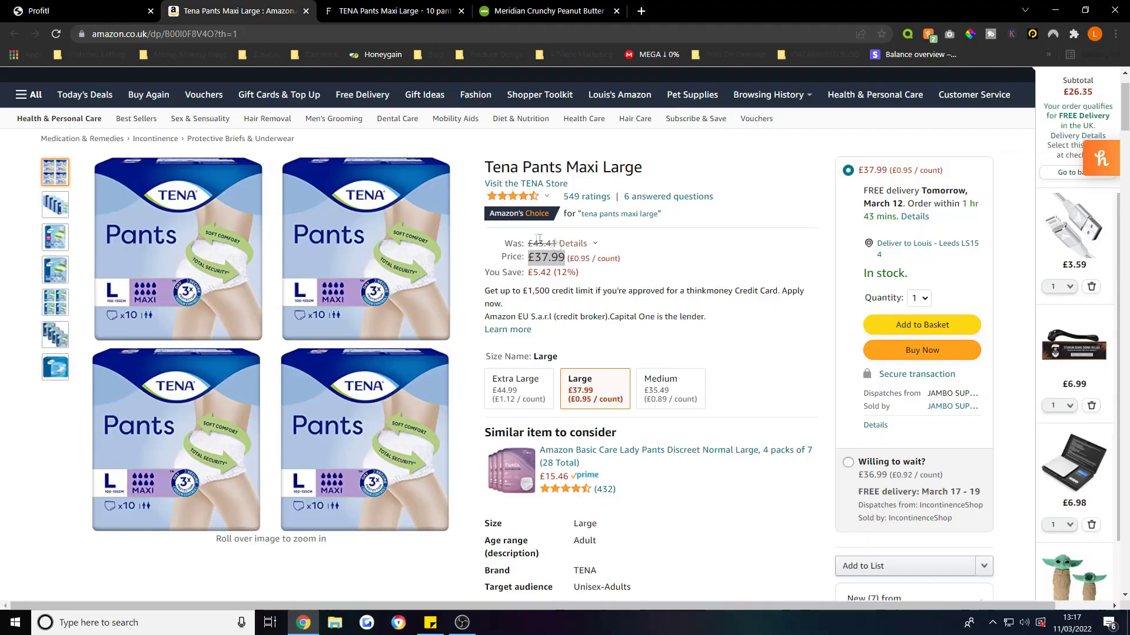
scroll(677, 534, down, 10)
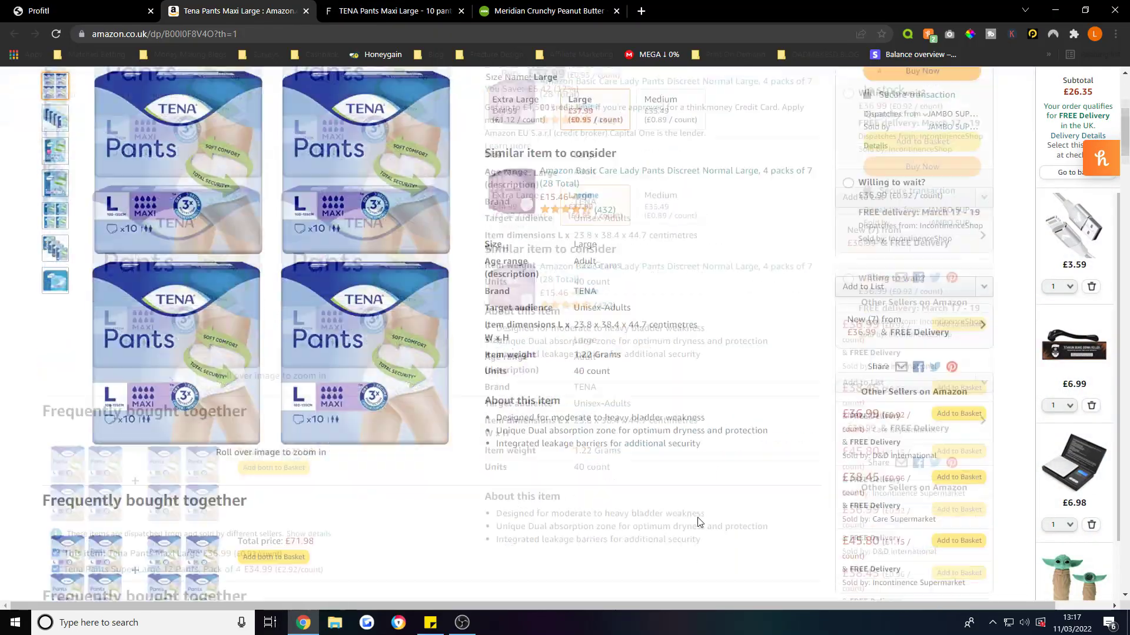
scroll(700, 518, down, 5)
scroll(522, 363, up, 3)
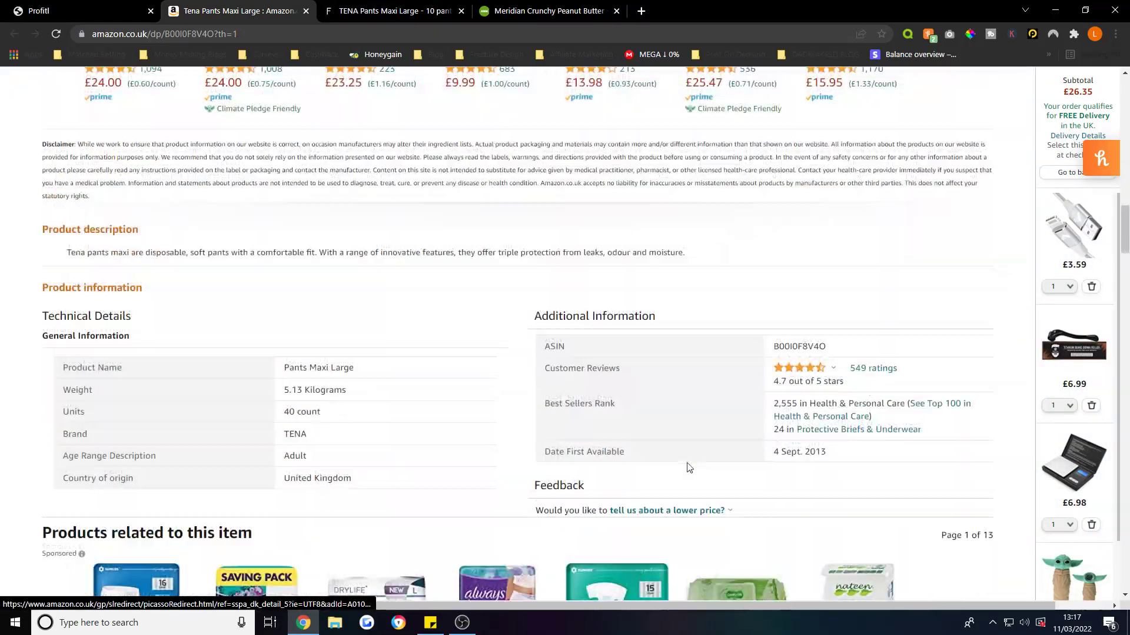
double_click(789, 346)
right_click(788, 346)
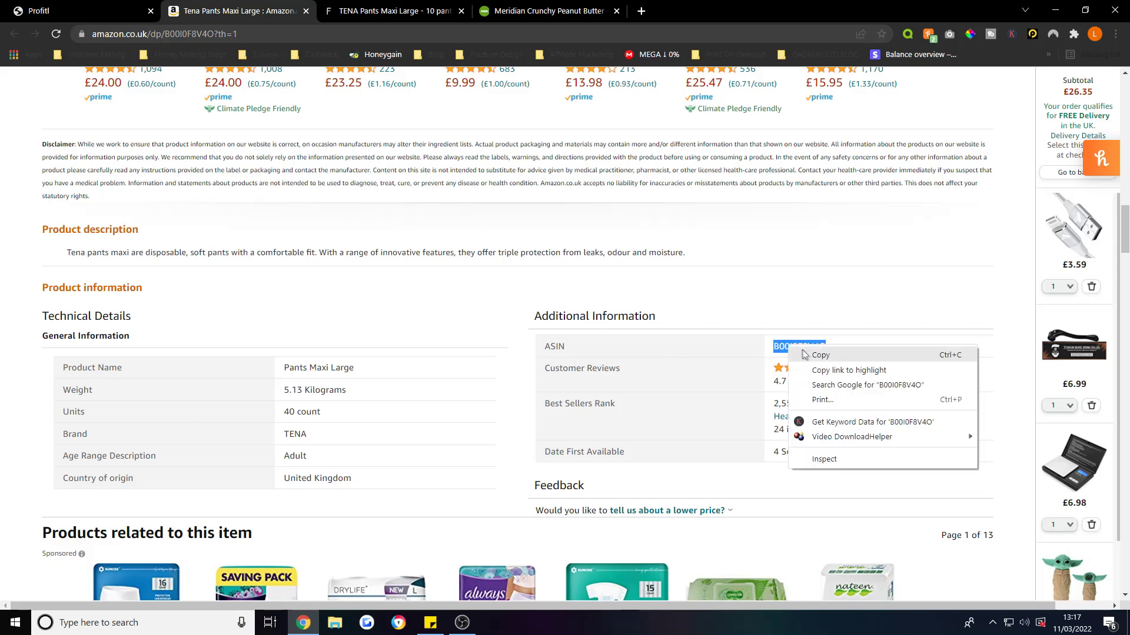
click(808, 355)
key(ctrl+shift+Tab)
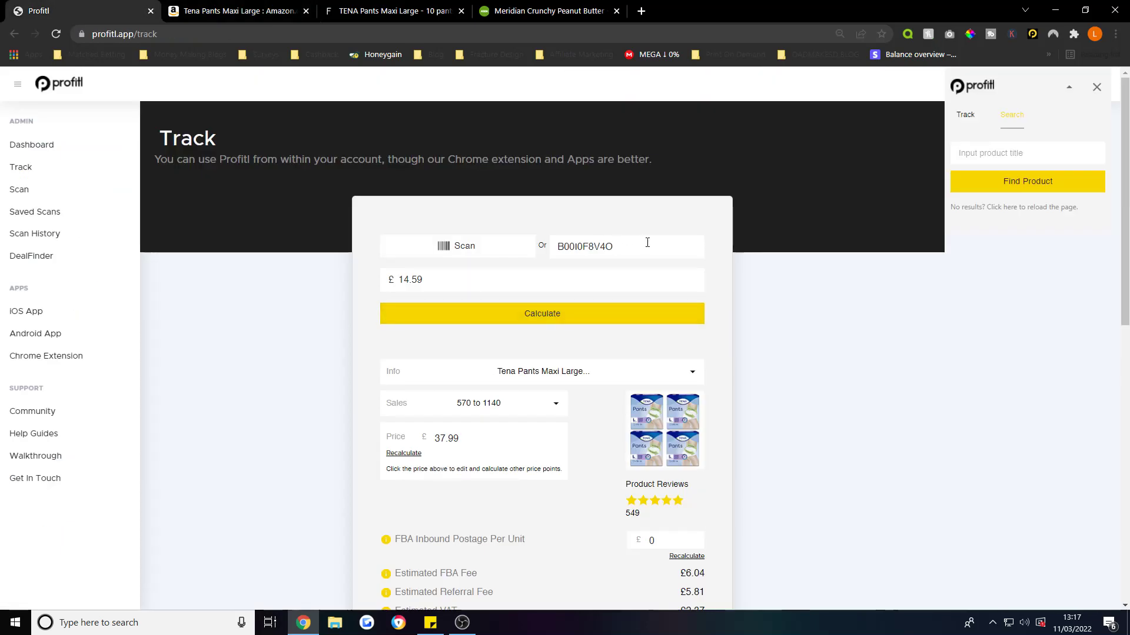
Step: Calculate resale figures for ASIN B00I0F8V4O at a £14.59 cost
double_click(648, 242)
key(ctrl+Tab)
key(ctrl+Tab)
click(55, 6)
click(474, 318)
Step: Review the fee results, pointing out the £9.18 estimated profit per unit
scroll(477, 324, down, 2)
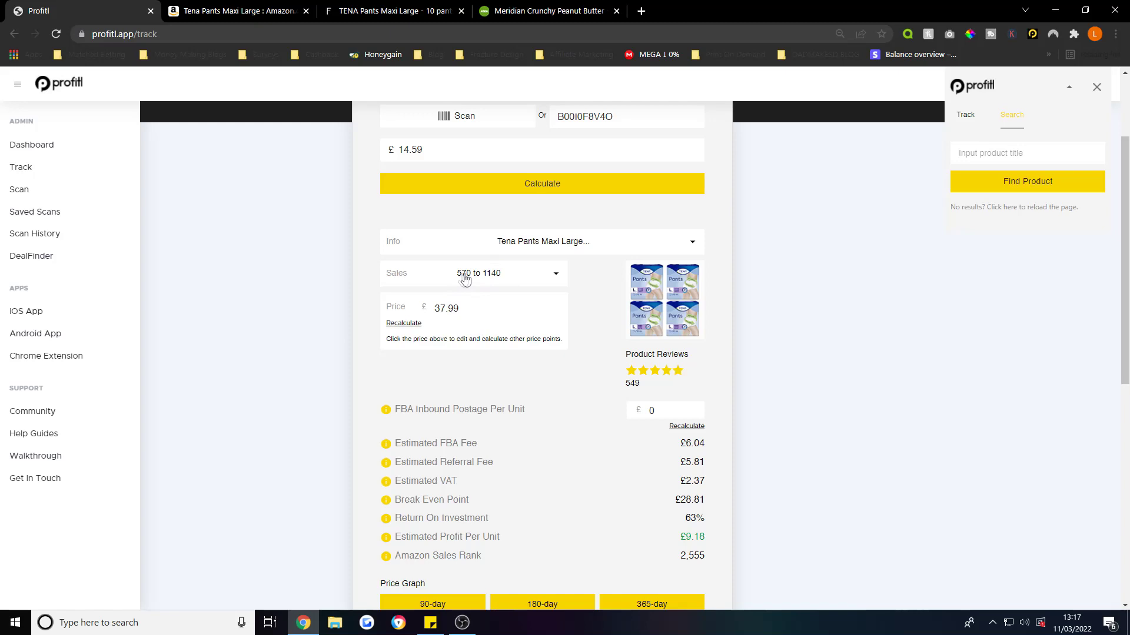
scroll(460, 291, down, 2)
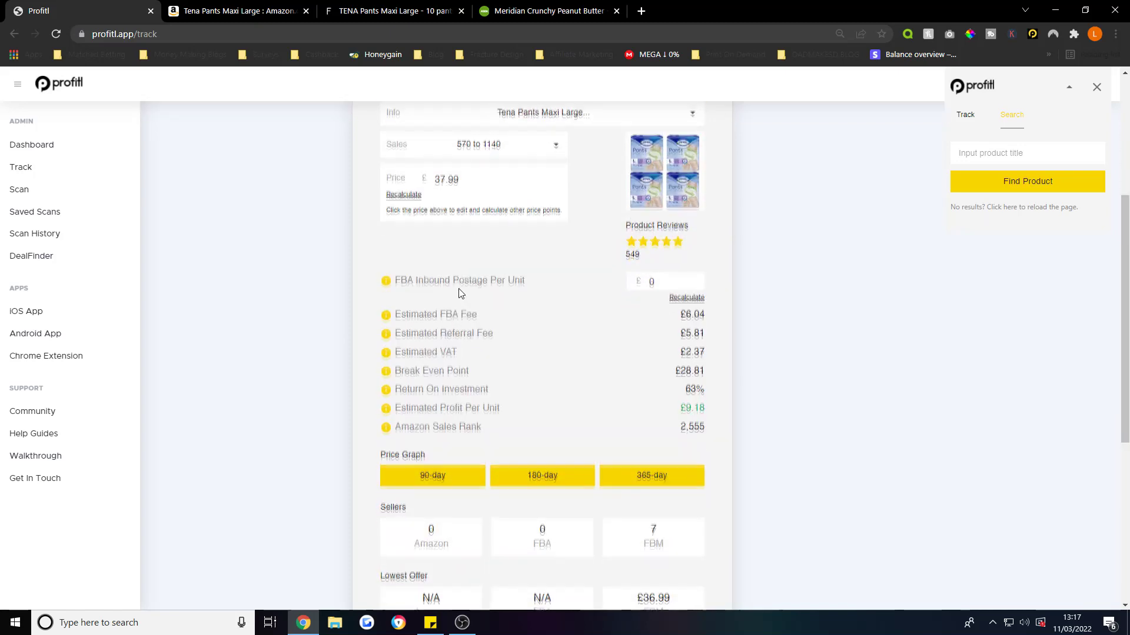
scroll(453, 285, up, 2)
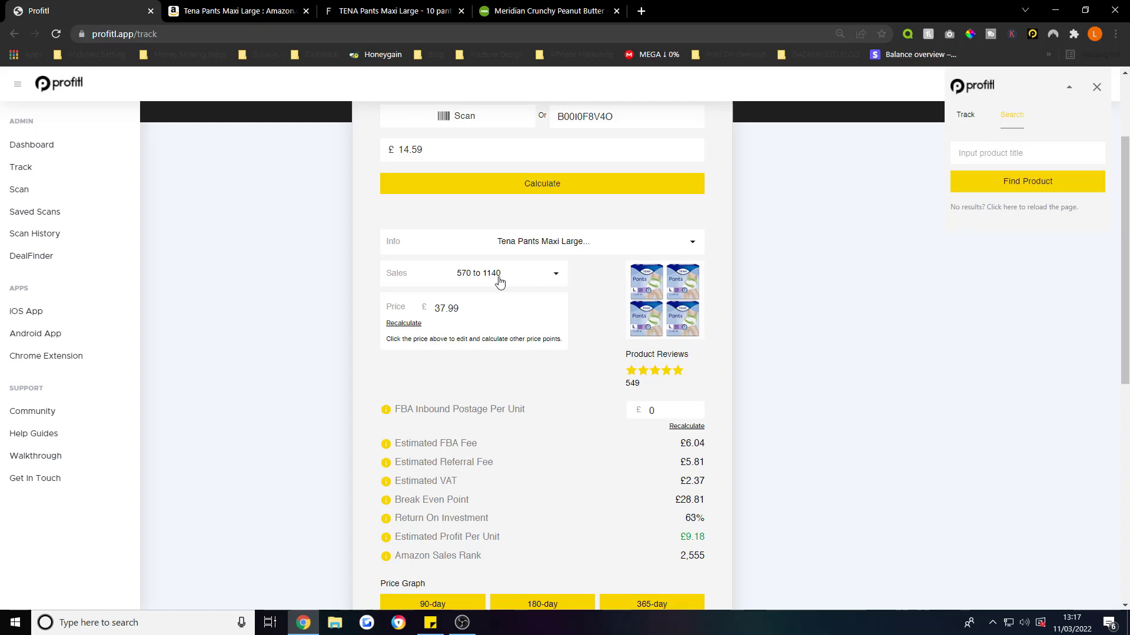
click(486, 309)
scroll(482, 306, down, 2)
drag(678, 406, 708, 410)
click(711, 410)
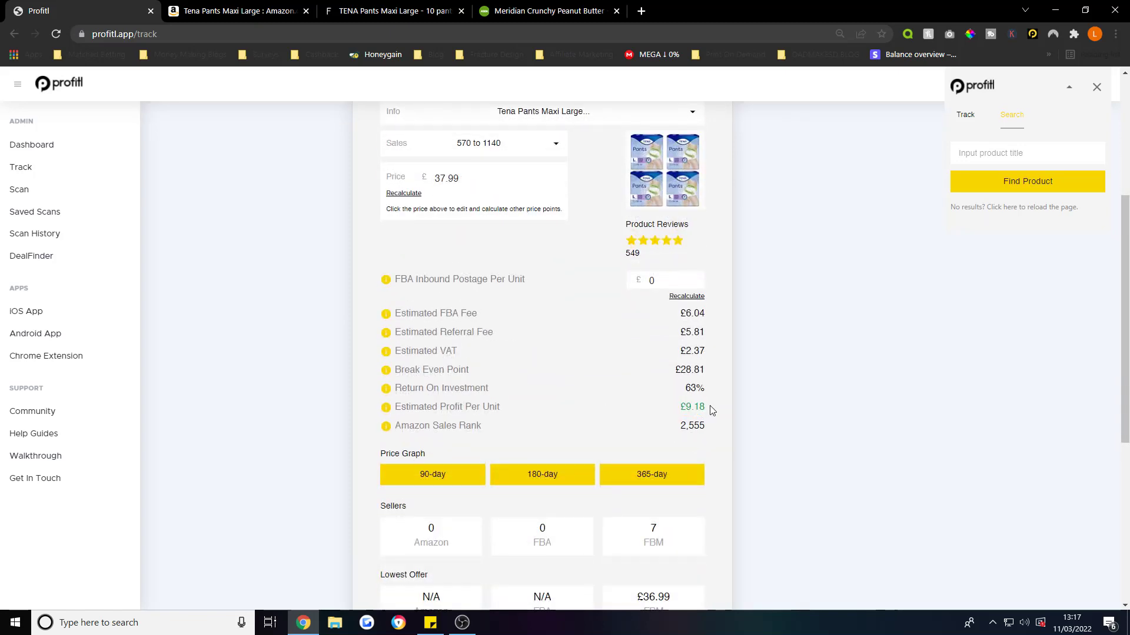
Step: Review the Amazon and FBA seller counts in the sellers section
scroll(700, 406, down, 2)
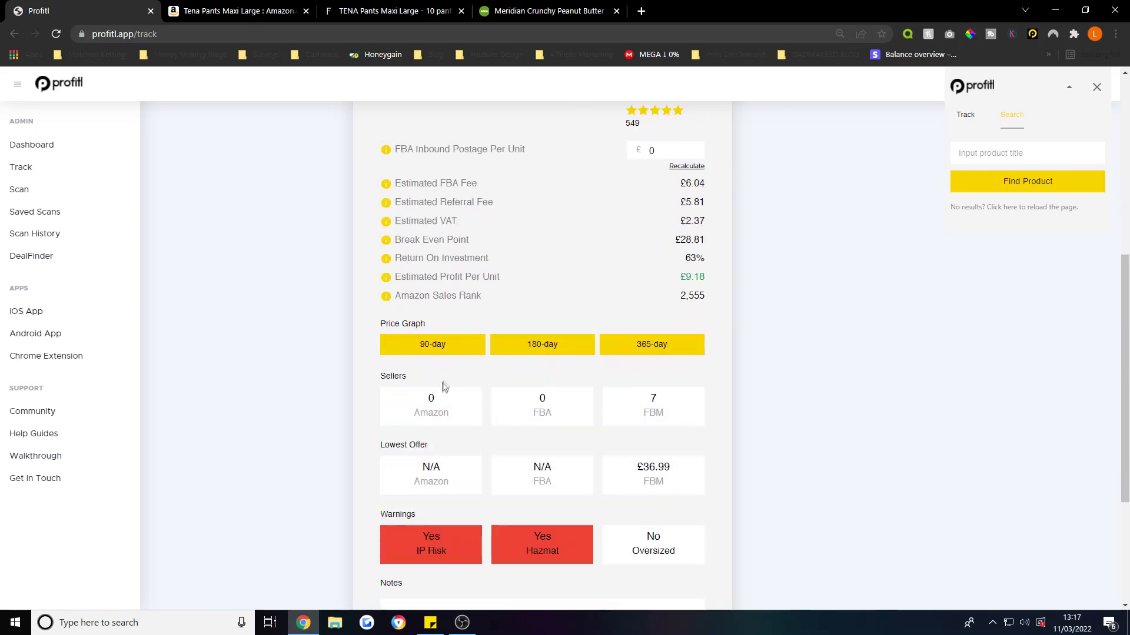
scroll(511, 499, up, 1)
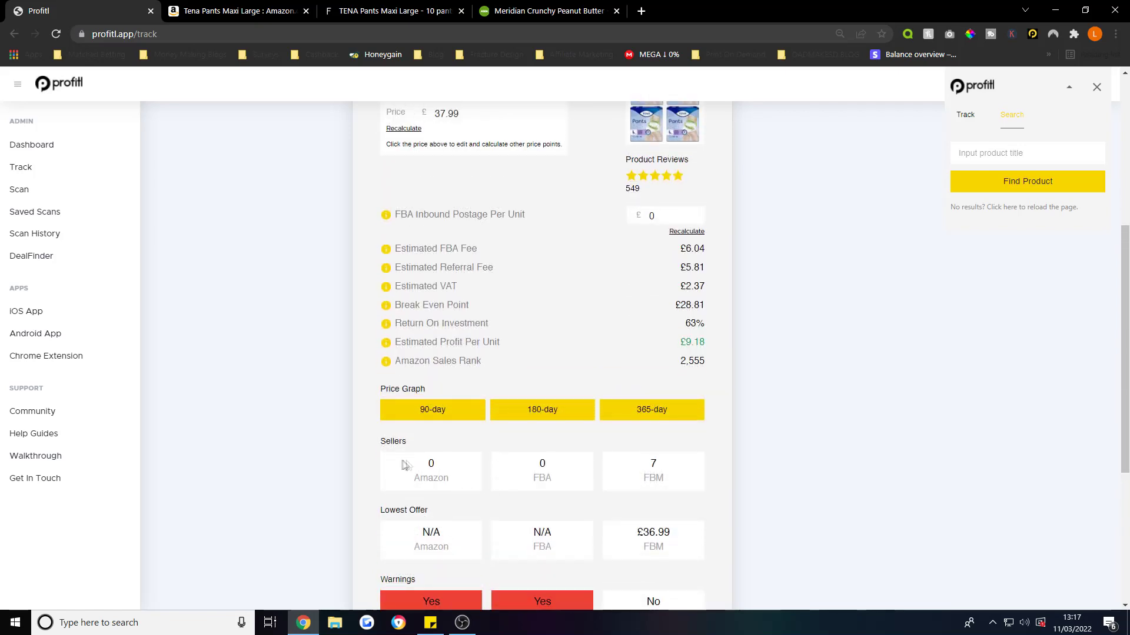
drag(402, 464, 542, 468)
click(443, 518)
click(427, 471)
double_click(536, 479)
click(605, 485)
scroll(676, 453, up, 2)
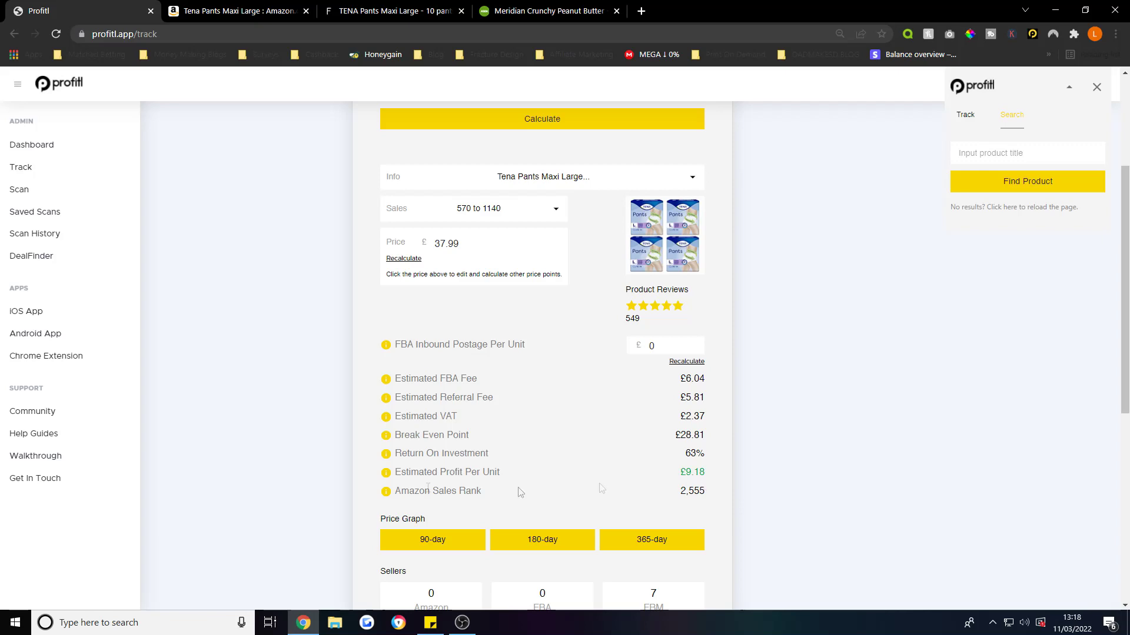
Step: Multiply 9.18 by 10 in Windows Calculator to get 91.8, then return to Profitl
click(121, 620)
text(ca)
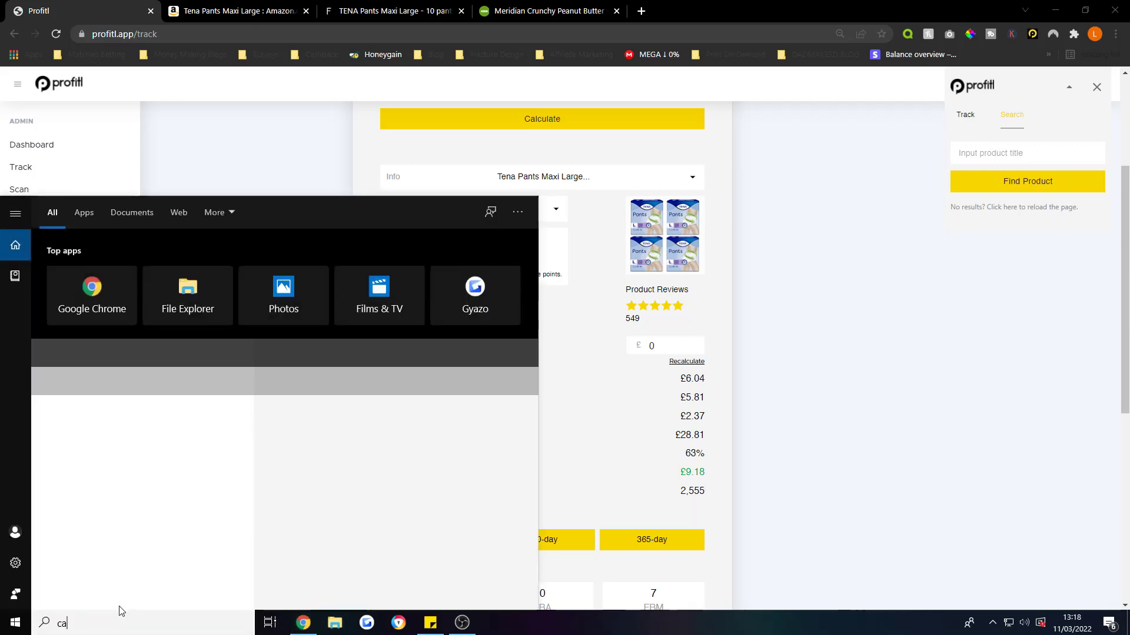
text(c)
click(89, 269)
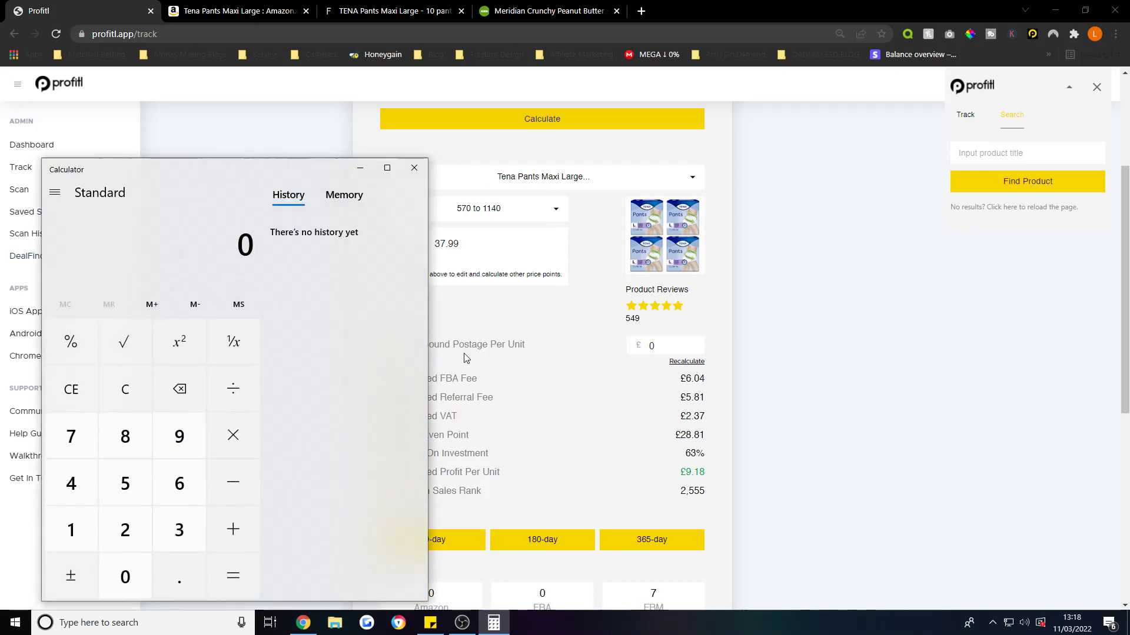
text(9.18 ×)
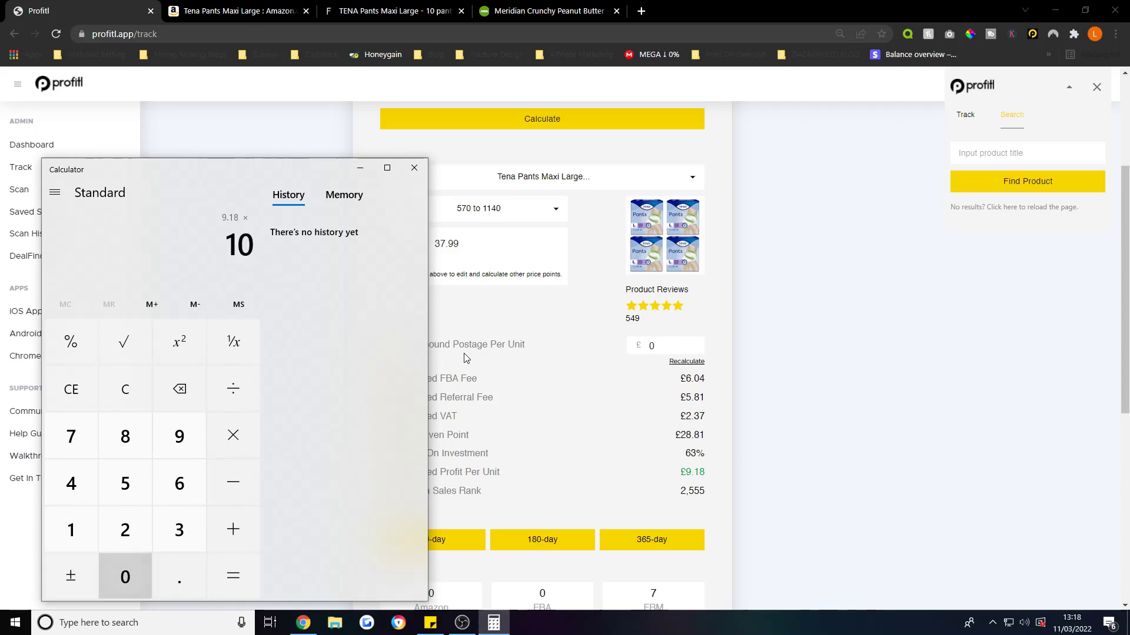
key(Return)
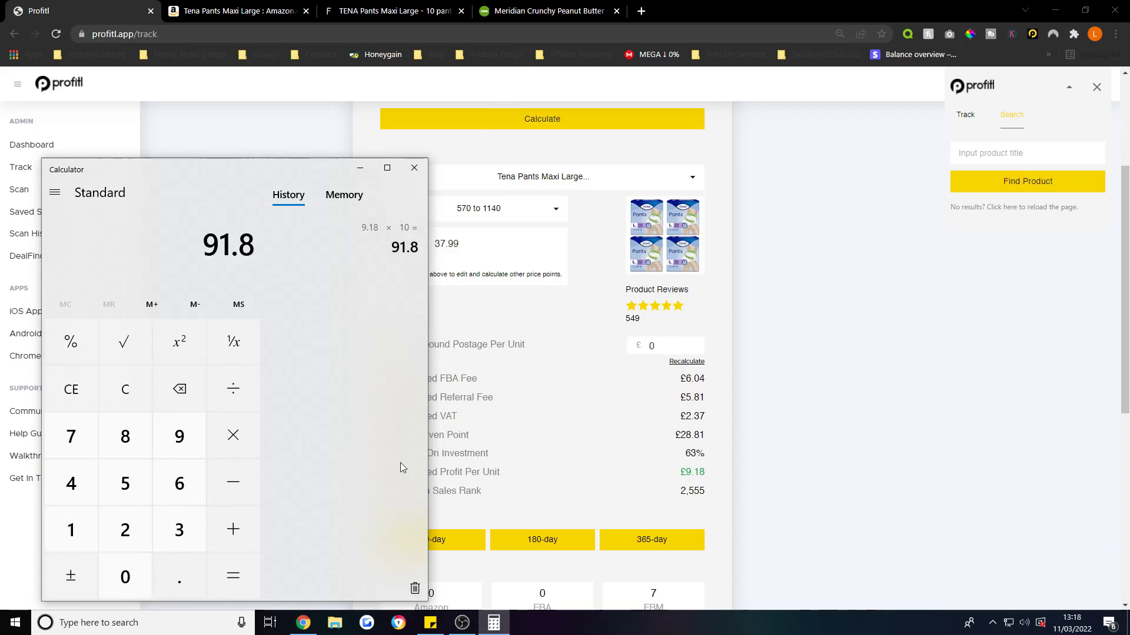
click(568, 347)
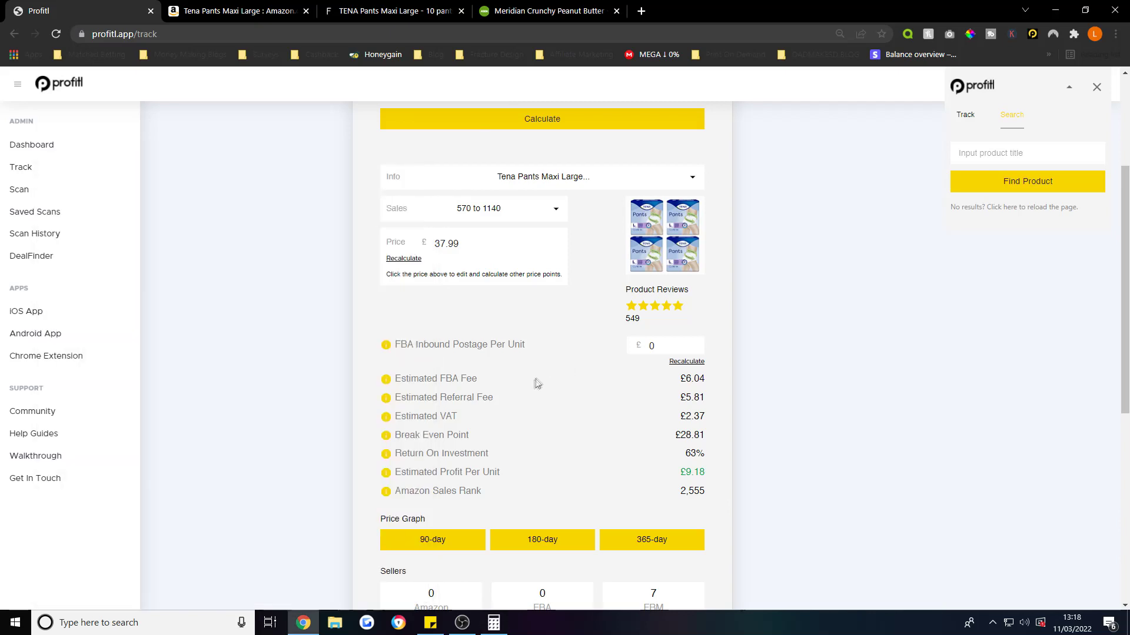
Step: Point out the £6.04 FBA fee, £5.81 referral fee and £2.37 VAT rows
scroll(538, 386, up, 3)
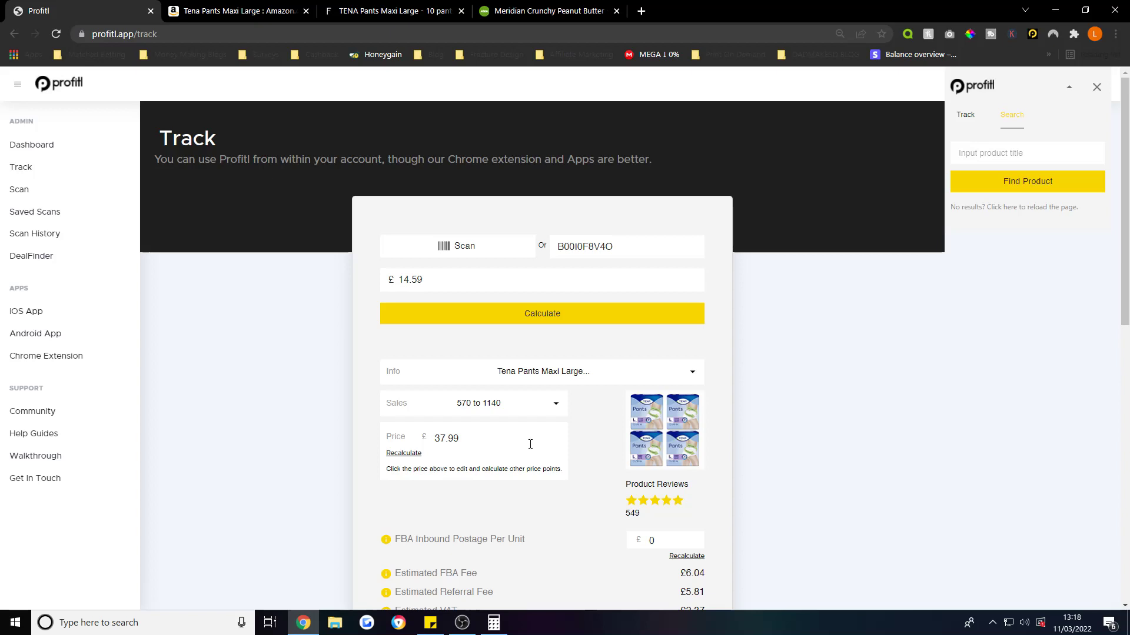
scroll(529, 377, down, 3)
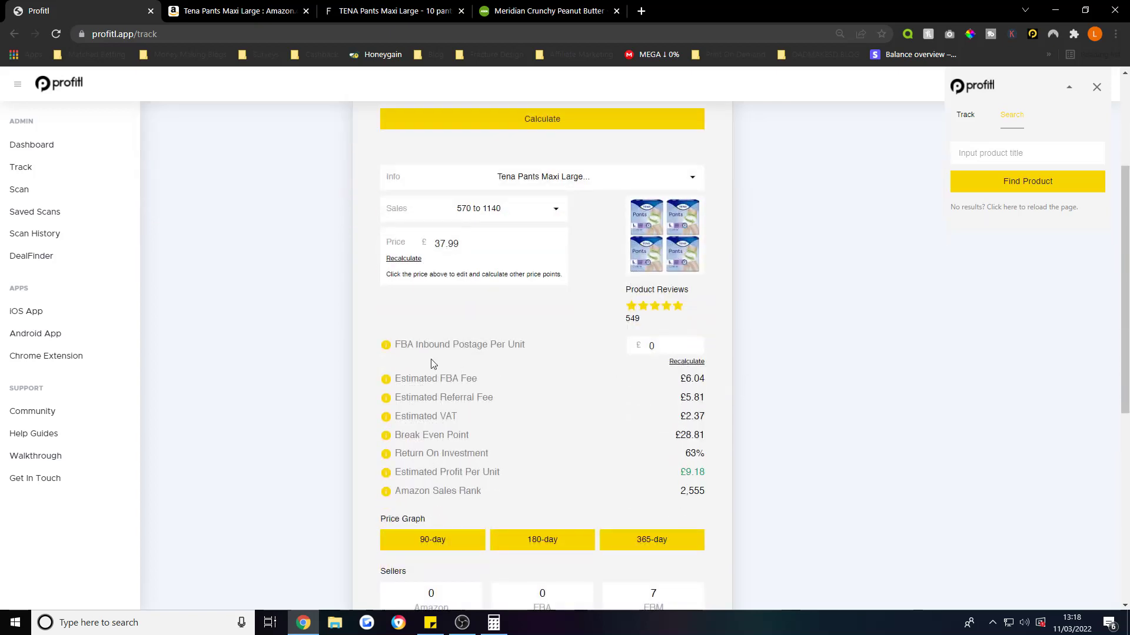
drag(402, 380, 480, 389)
click(479, 384)
click(709, 387)
triple_click(486, 399)
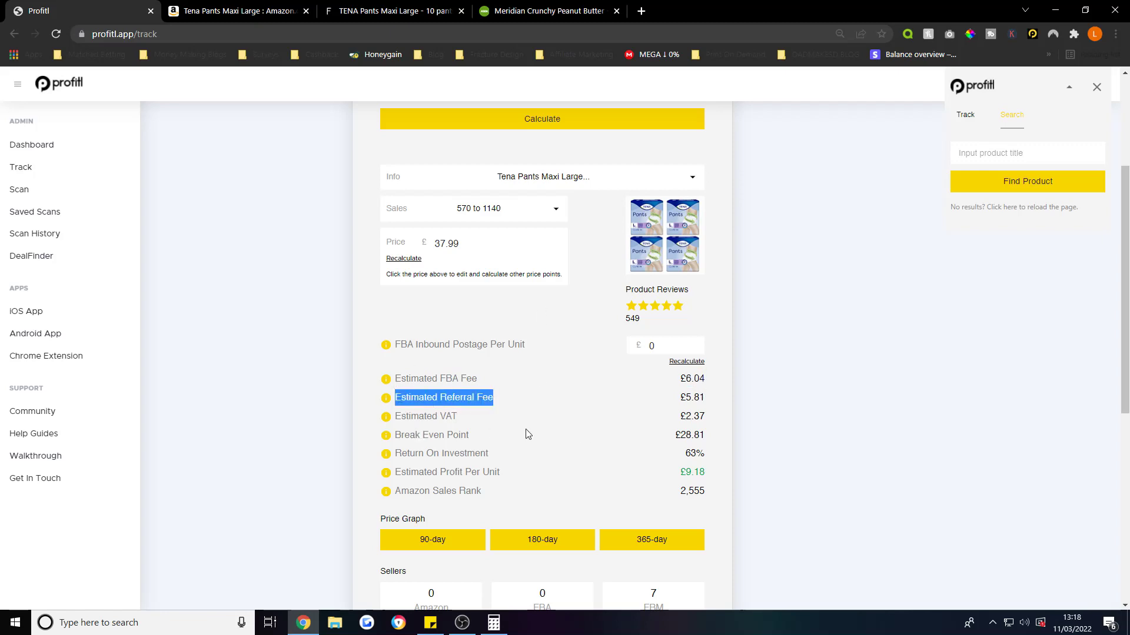
click(683, 400)
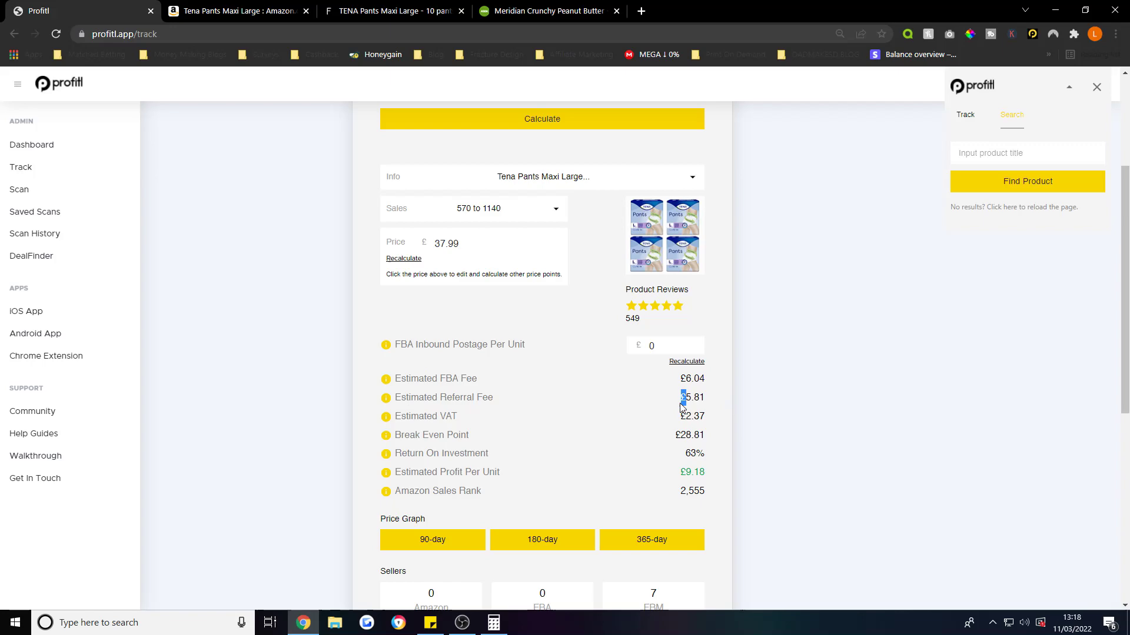
triple_click(422, 422)
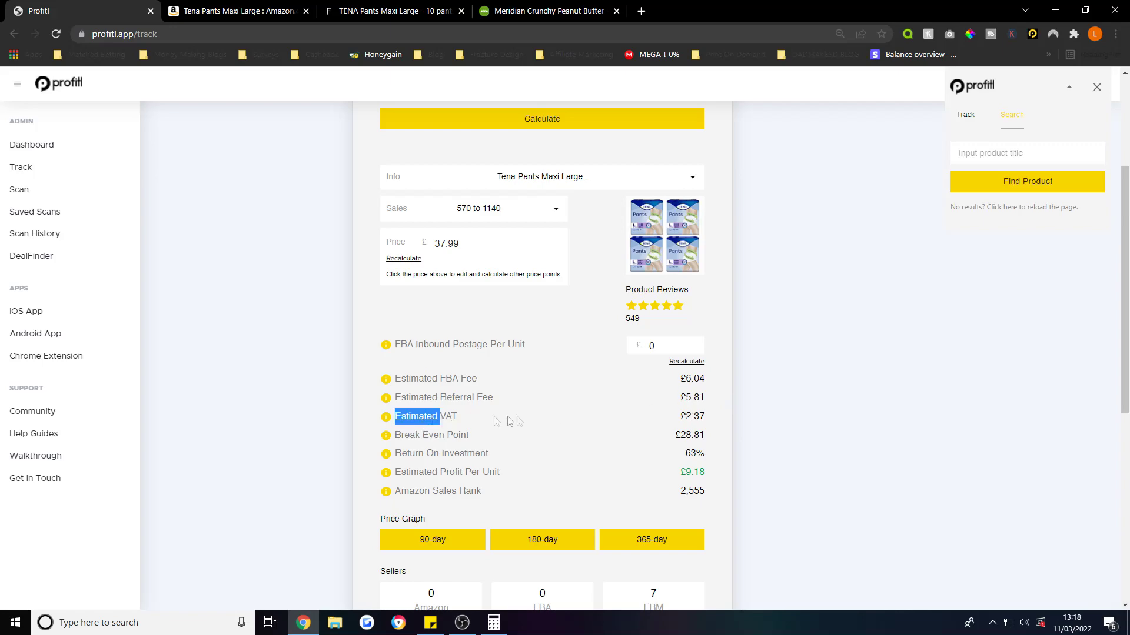
click(820, 424)
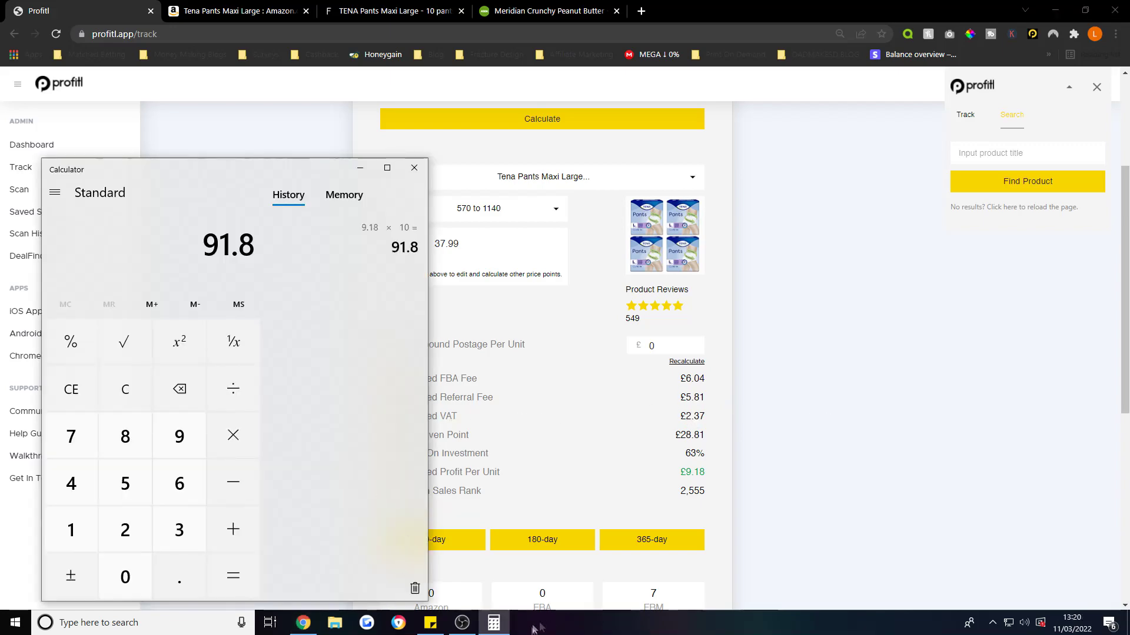
click(462, 622)
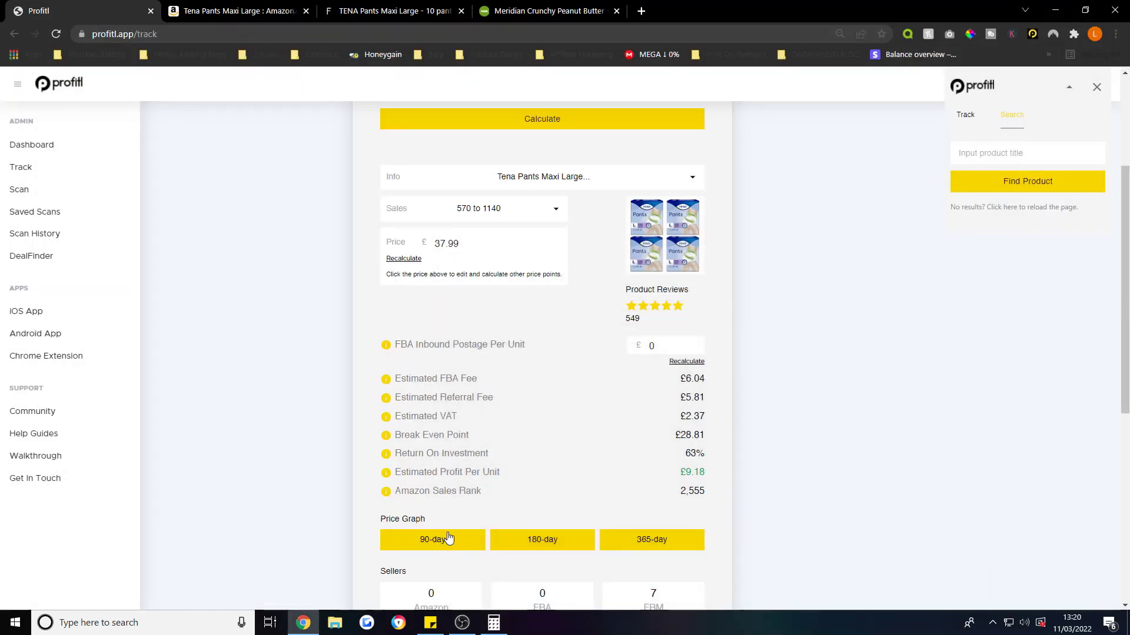
Step: Load the 90-day price graph and point out the Return On Investment figure
click(442, 541)
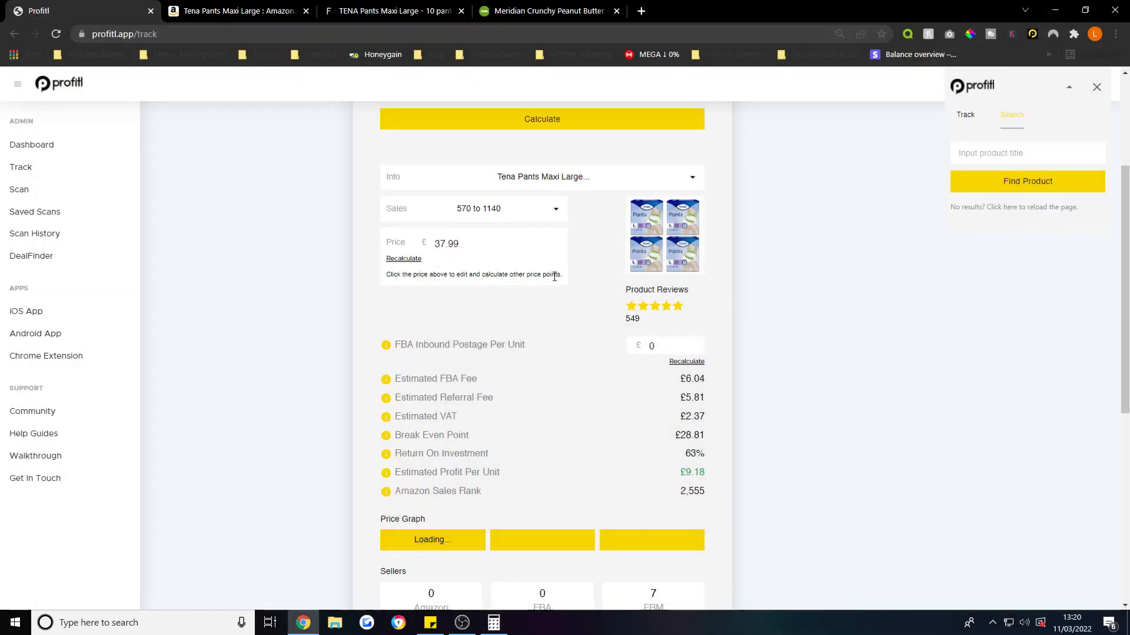
scroll(521, 491, down, 3)
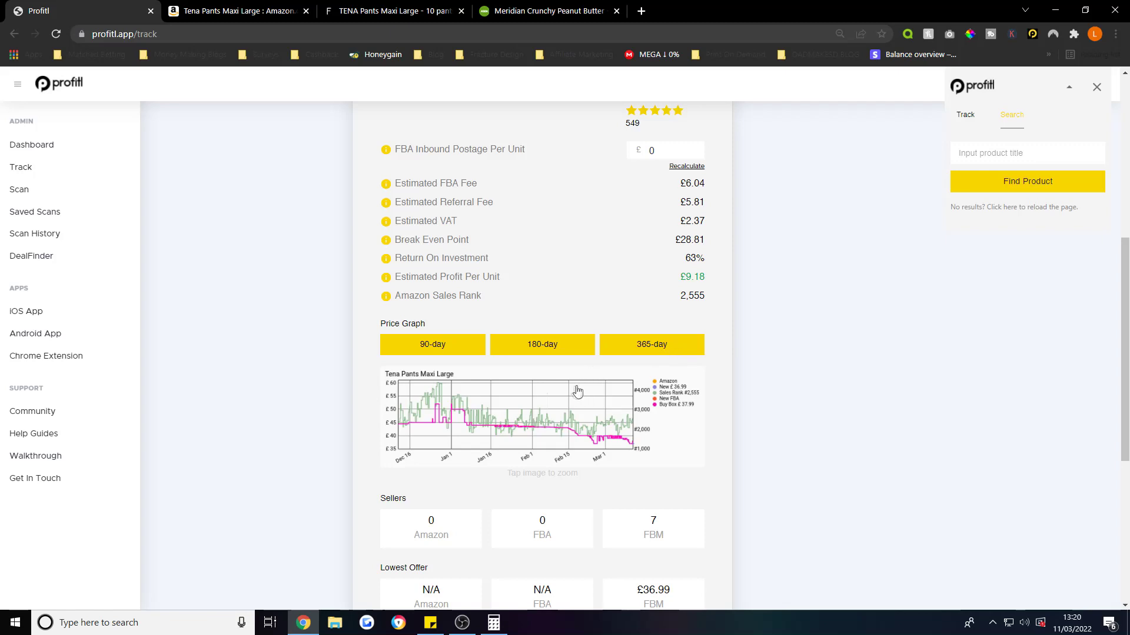
drag(415, 257, 630, 257)
click(628, 252)
triple_click(728, 252)
click(729, 253)
Step: Check the Hazmat warning, then open the DealFinder page
scroll(547, 359, down, 5)
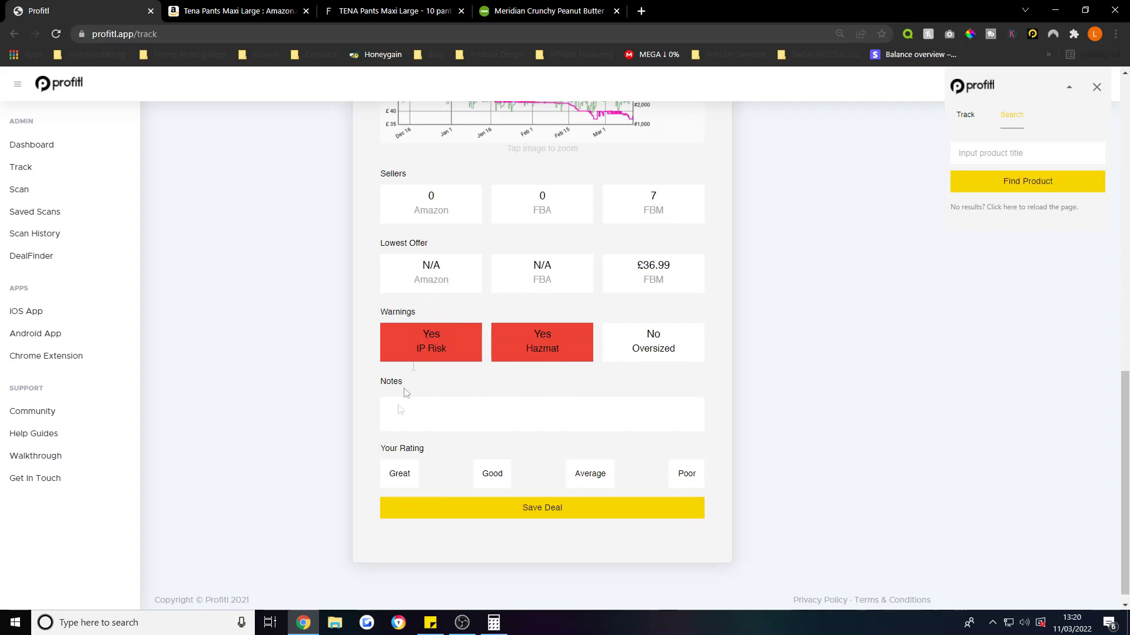
drag(537, 349, 533, 349)
scroll(497, 446, up, 2)
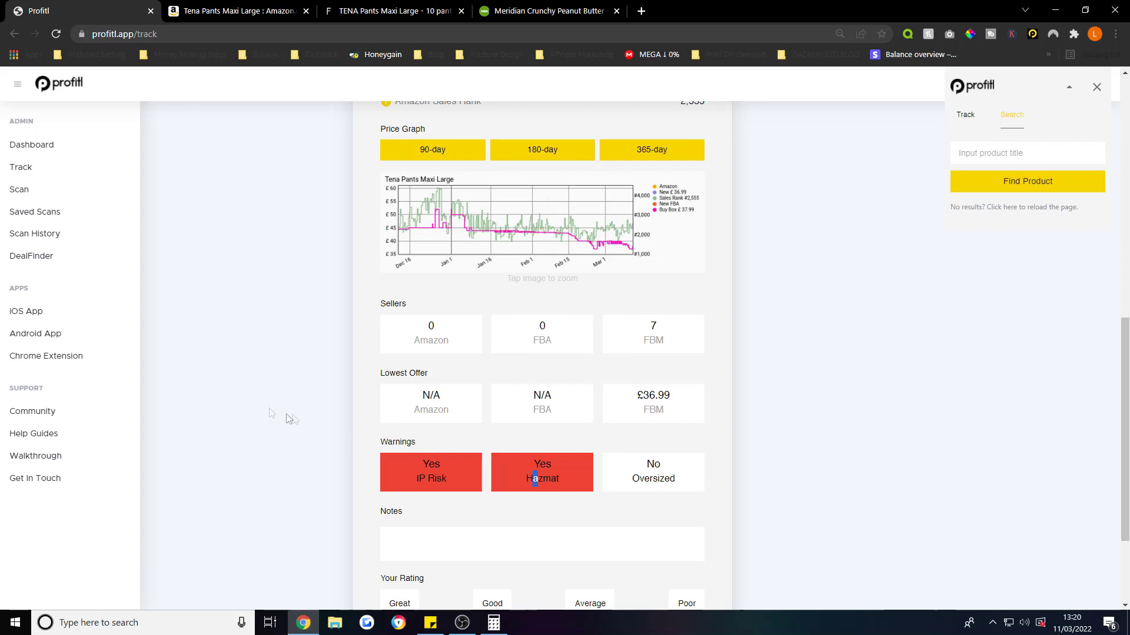
click(50, 258)
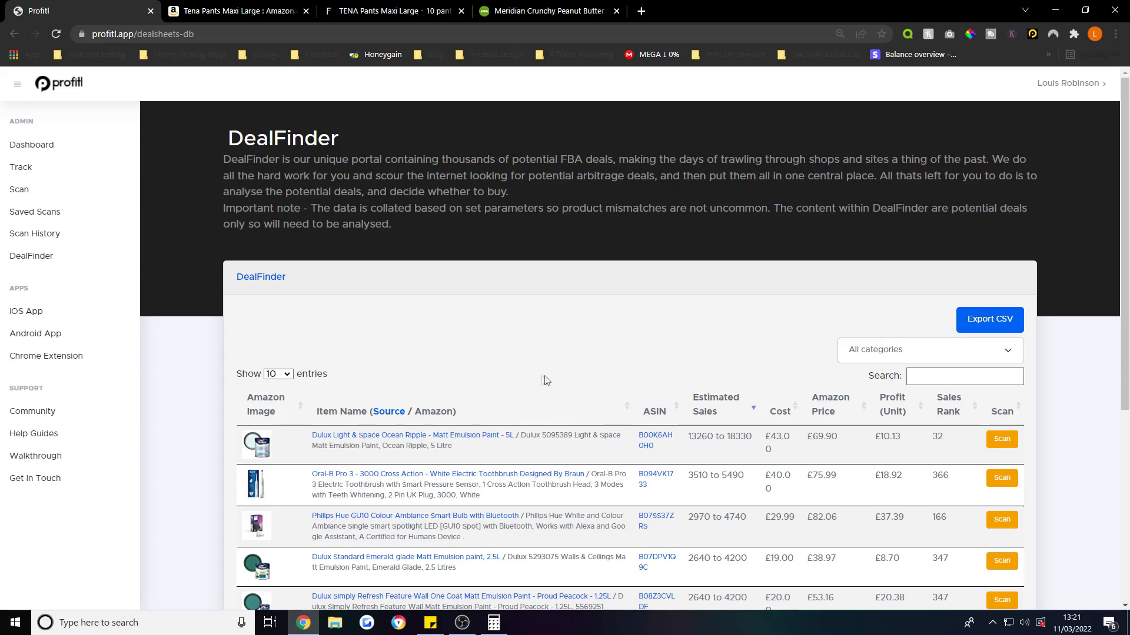
scroll(533, 376, down, 5)
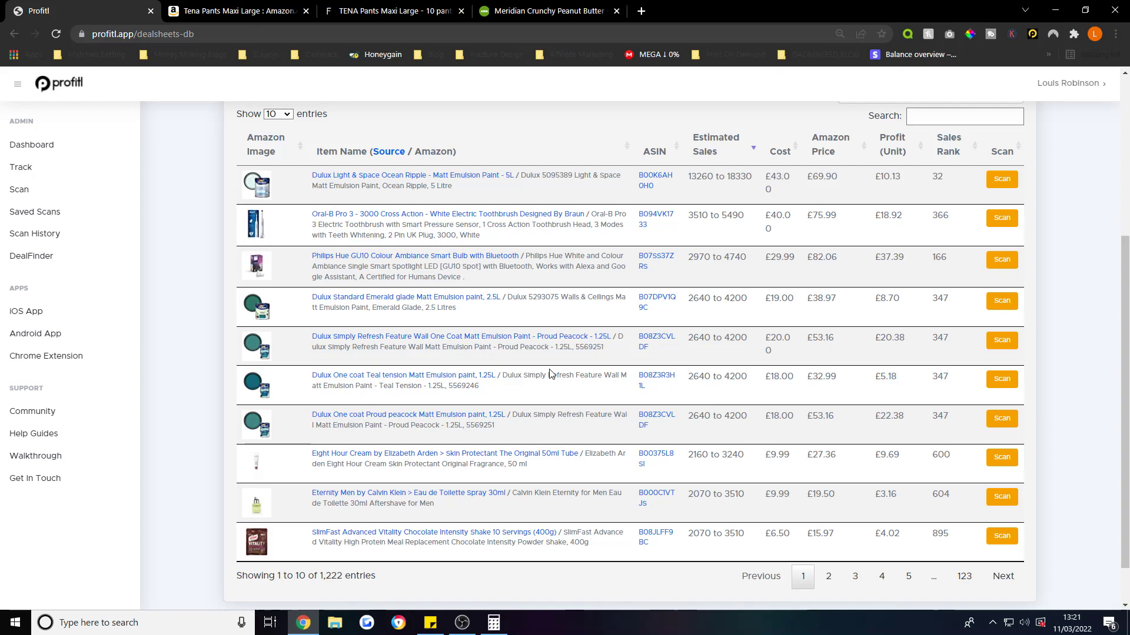
scroll(564, 379, up, 5)
click(882, 356)
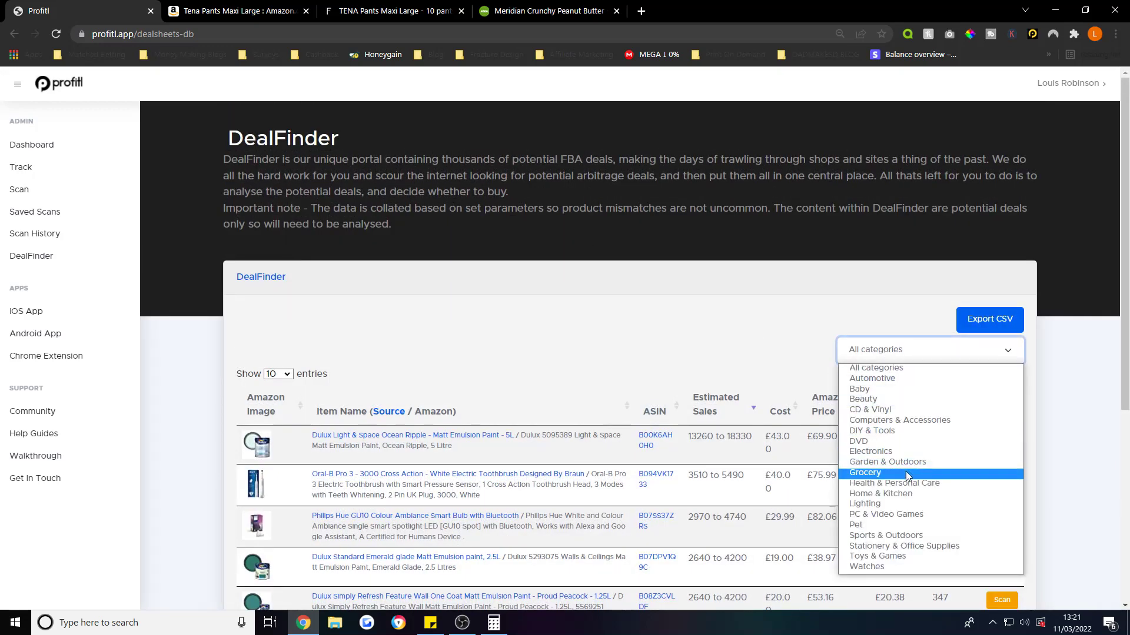
scroll(665, 318, down, 1)
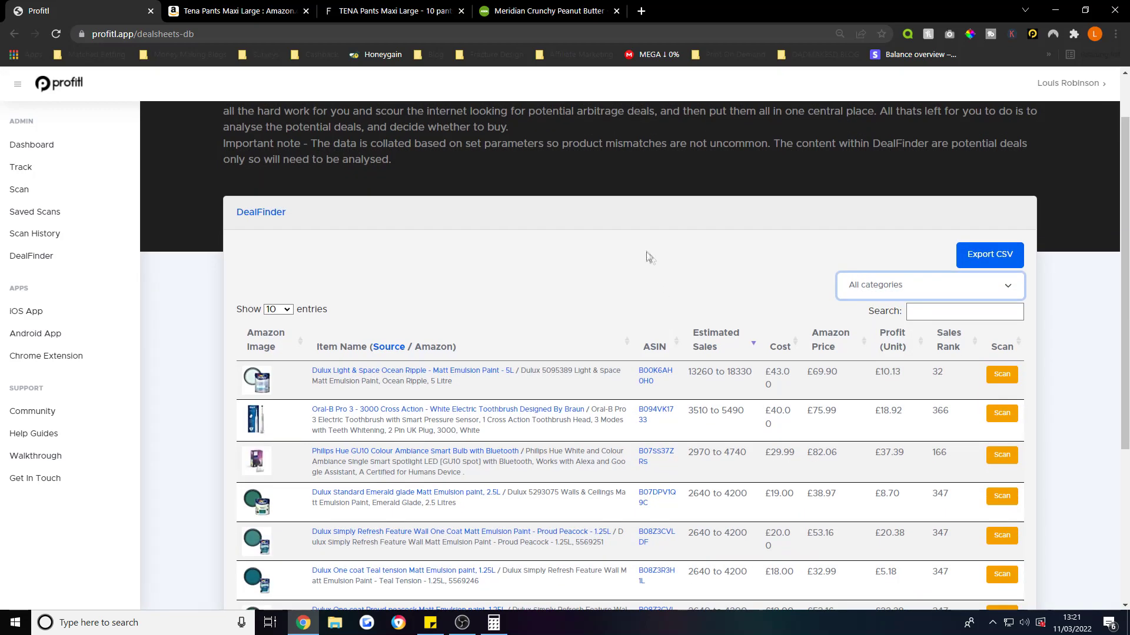
click(648, 256)
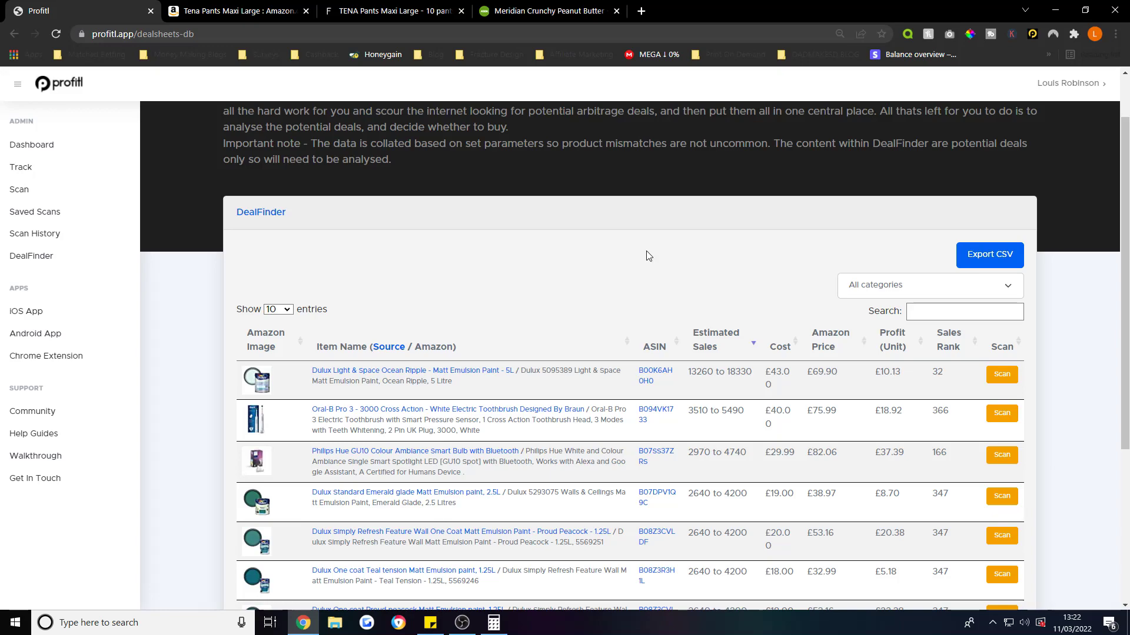
Step: Go to page 4 of the deals table and find the TENA deal's £9.98 unit profit
scroll(765, 330, down, 5)
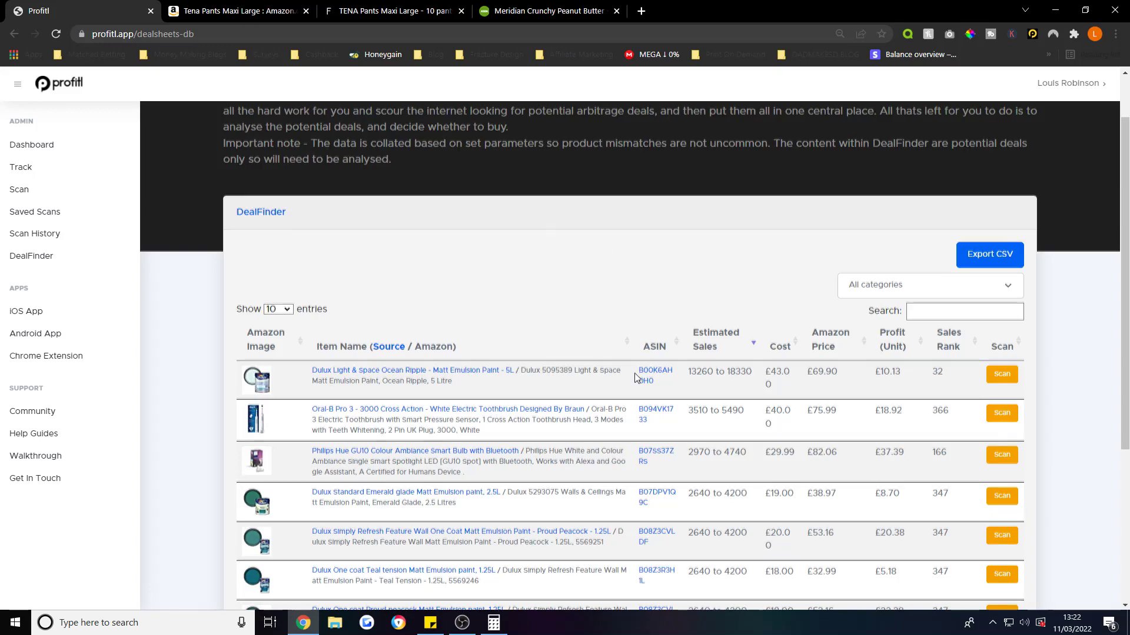
scroll(1000, 411, up, 4)
scroll(1004, 416, down, 5)
click(881, 524)
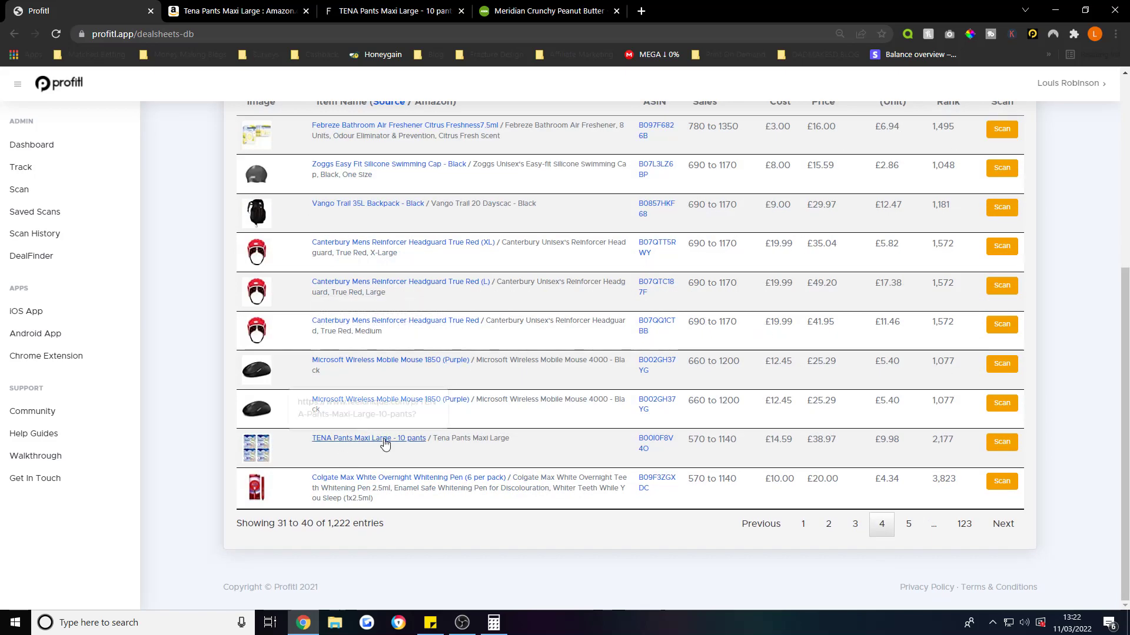
drag(904, 441, 887, 440)
click(874, 444)
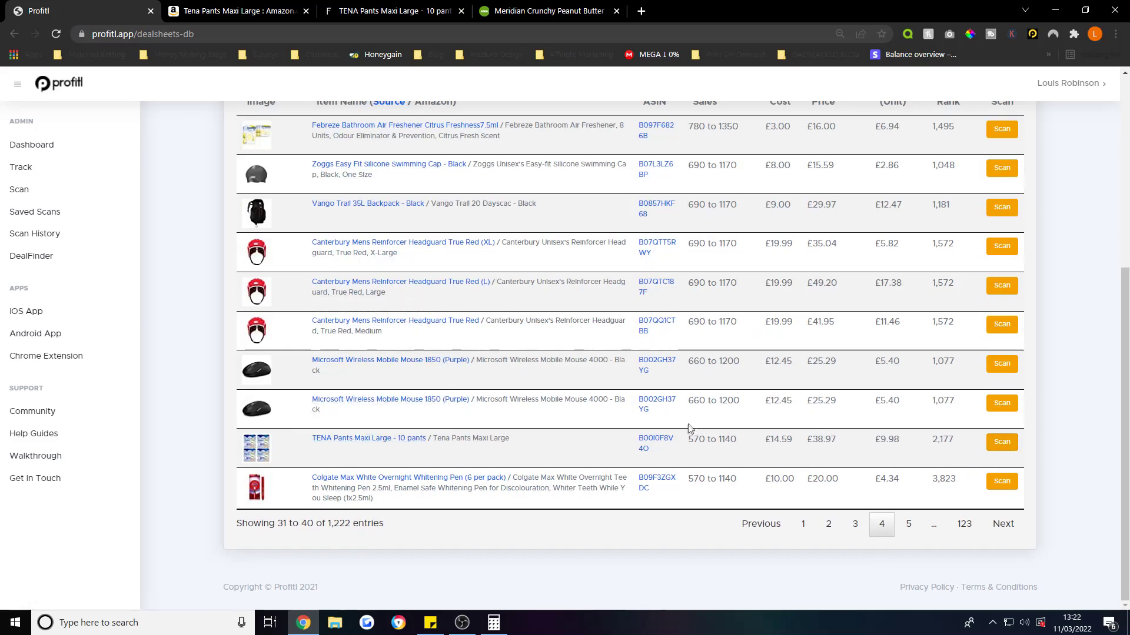
Step: Scan the TENA Pants Maxi Large deal and calculate its profit at £14.59
click(1002, 442)
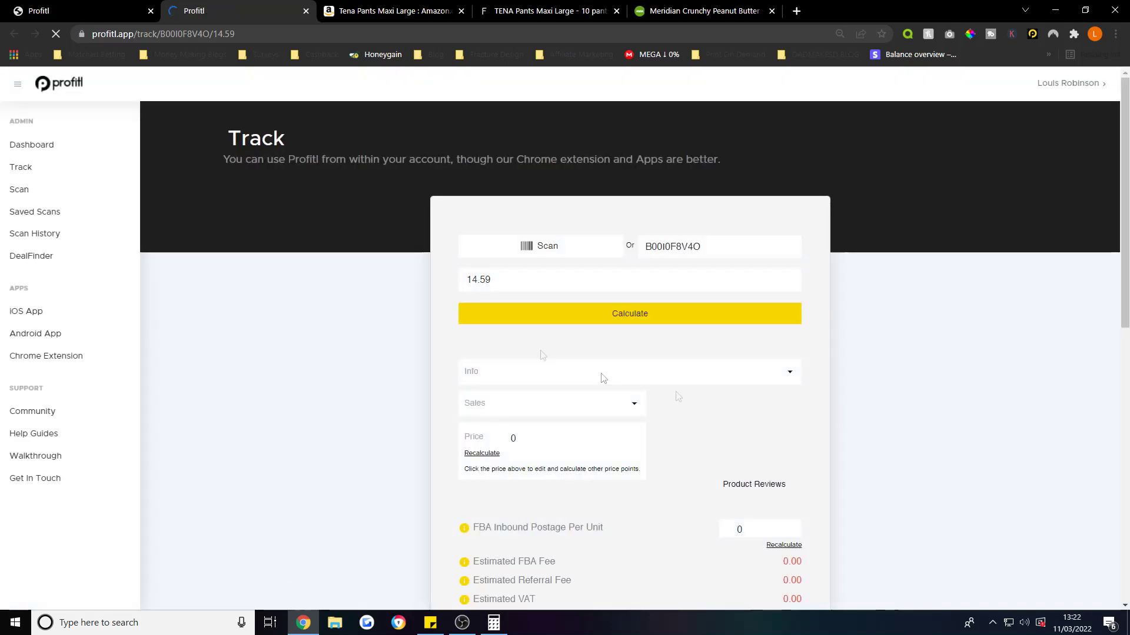
click(684, 304)
scroll(829, 475, down, 1)
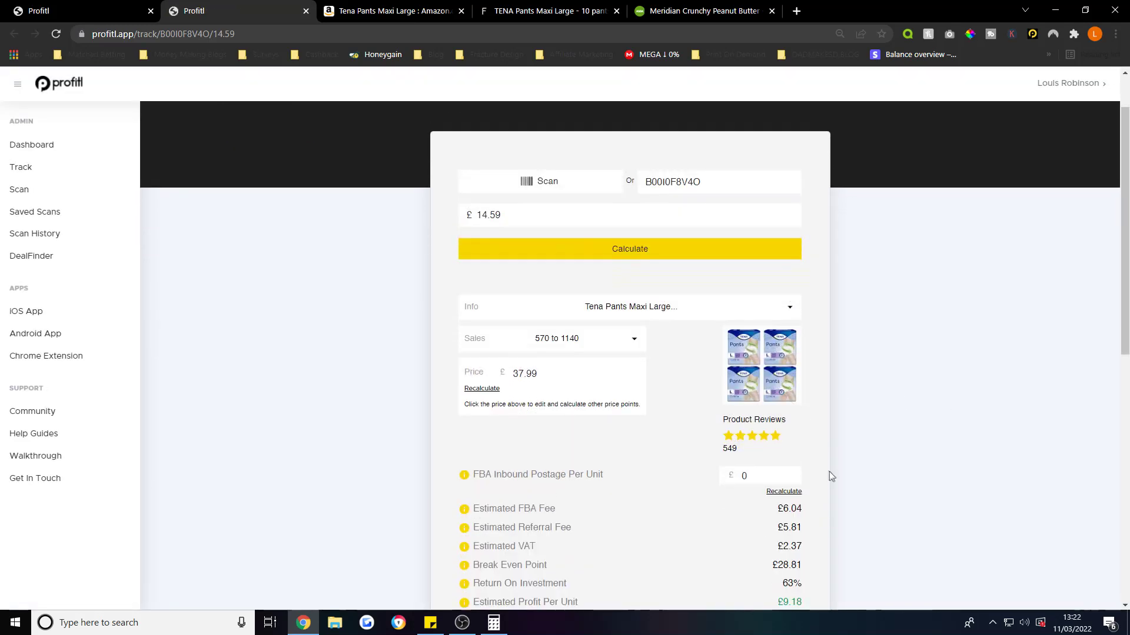
scroll(828, 471, down, 3)
Step: Return to the DealFinder table and move to page 5
click(84, 8)
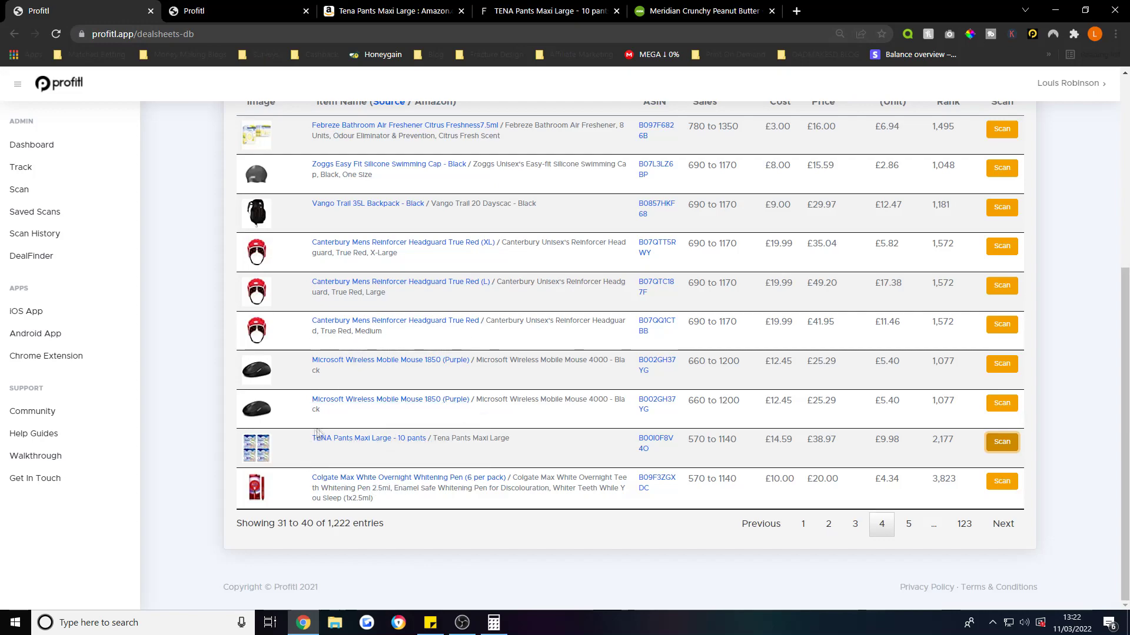
scroll(298, 269, up, 1)
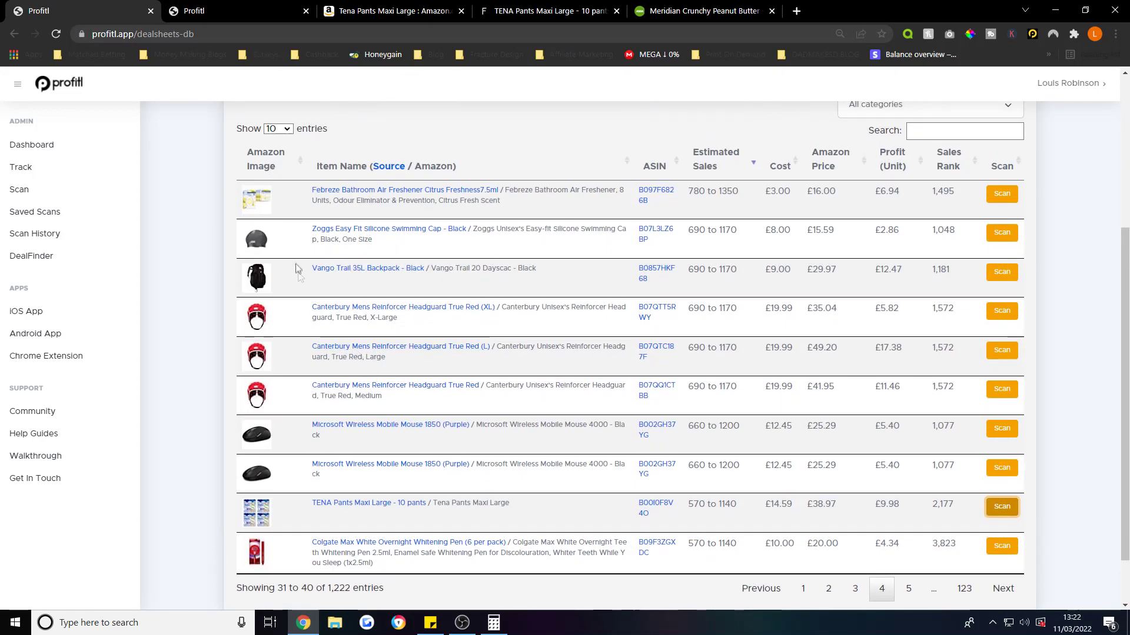
scroll(588, 441, down, 1)
click(909, 523)
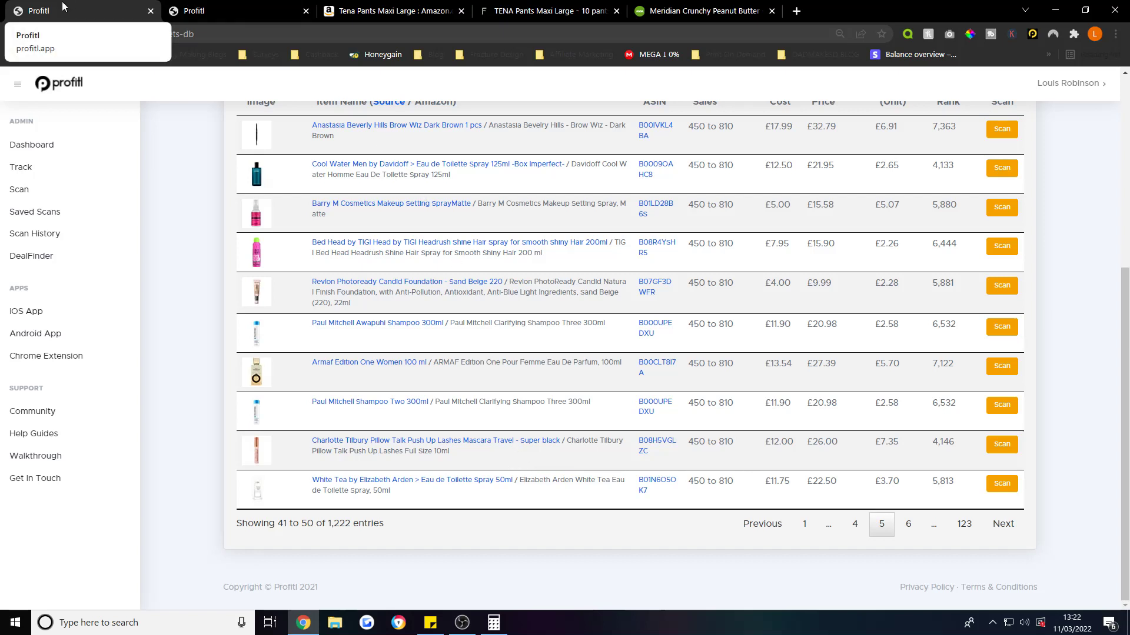
Step: Open the Quidco home page from the Meridian peanut butter tab's address bar
click(194, 10)
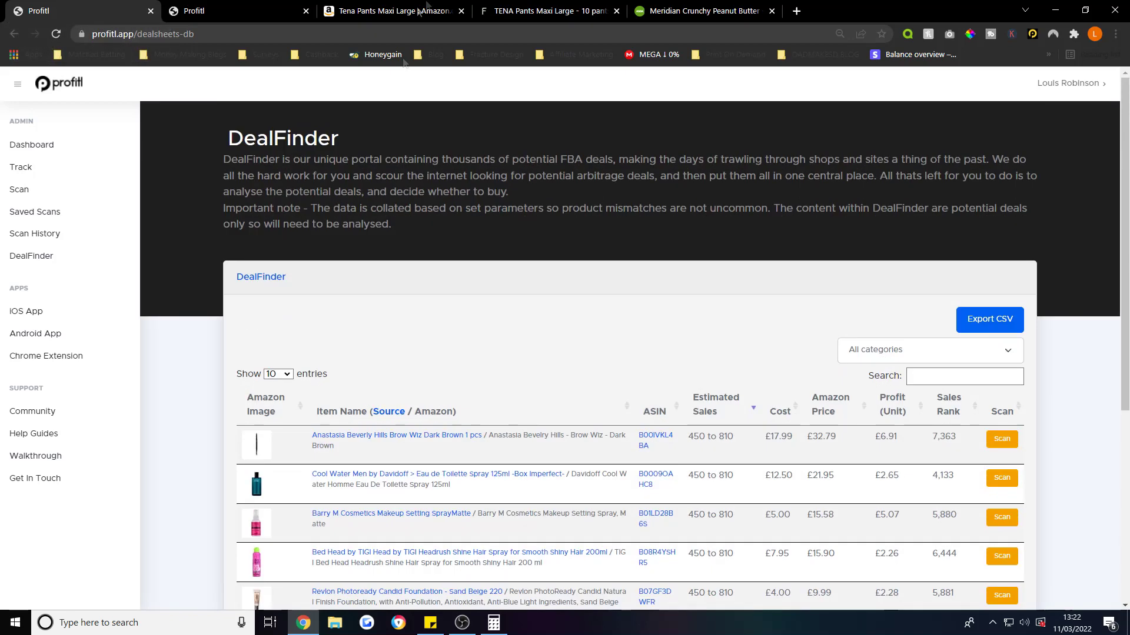
click(661, 13)
click(653, 33)
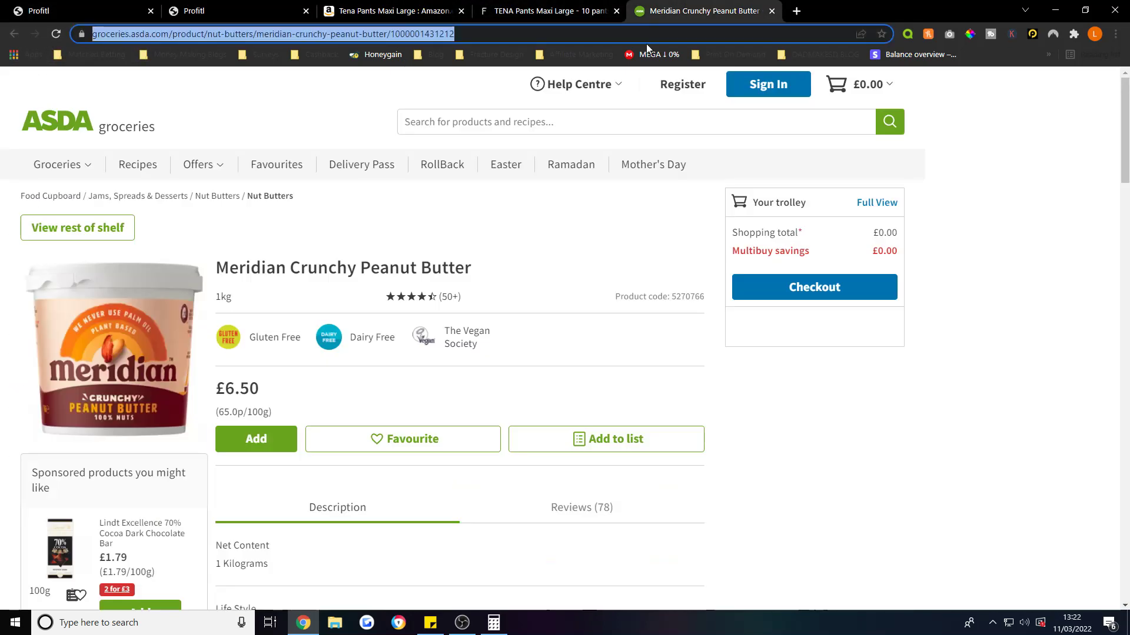
text(quido)
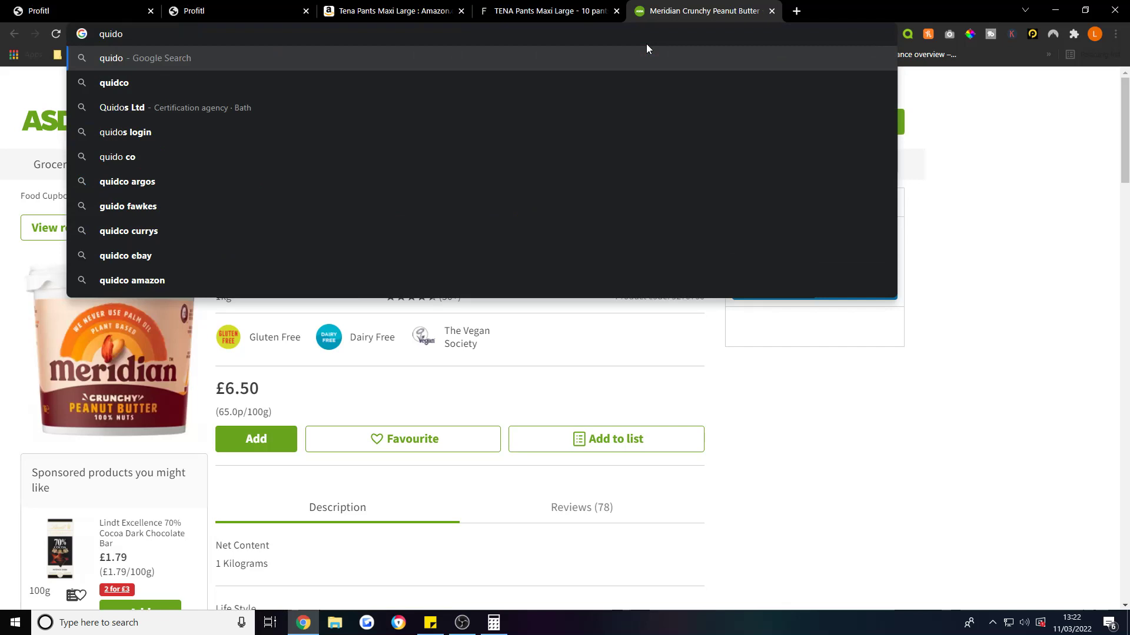
key(BackSpace)
key(Down)
key(Down)
key(Down)
key(Down)
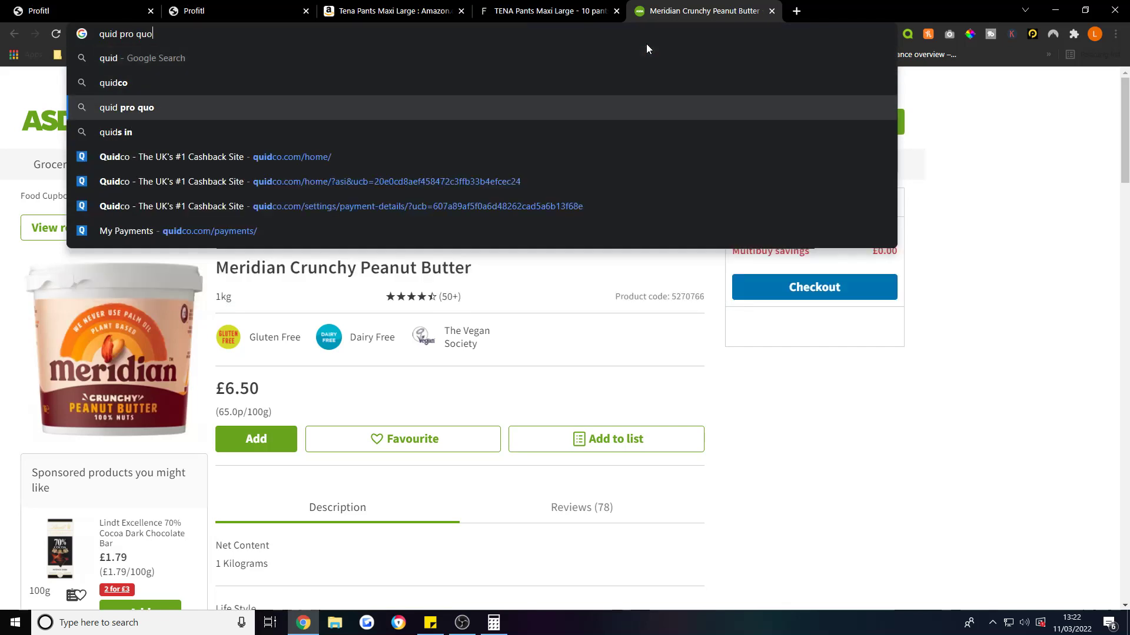
key(Return)
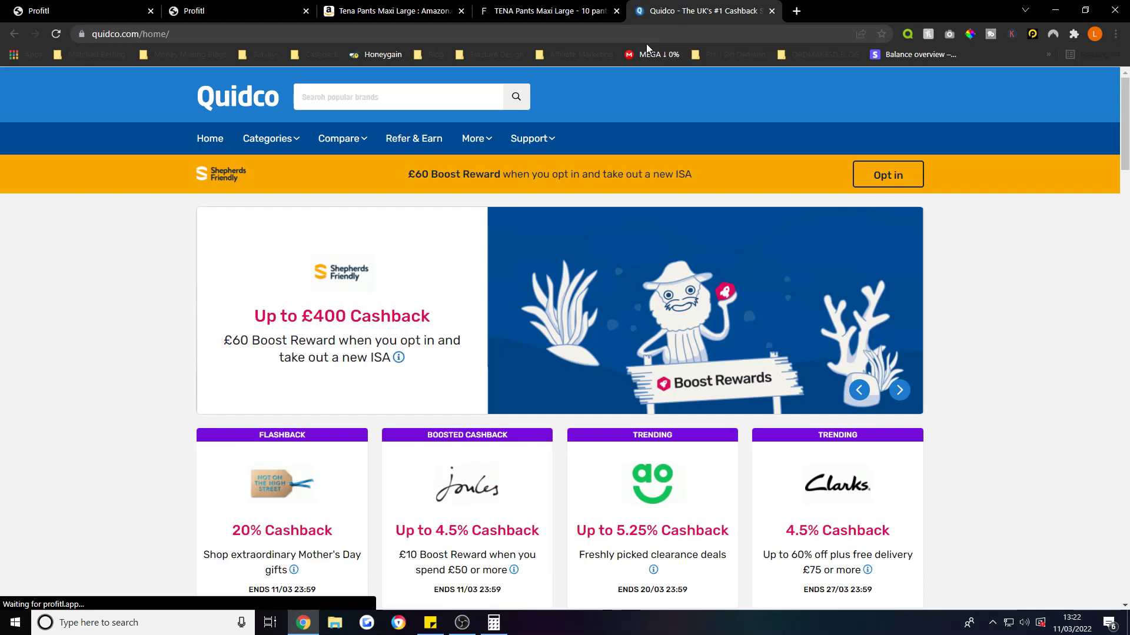
Step: Search Quidco for argos to see its up to 3.75% cashback
click(446, 103)
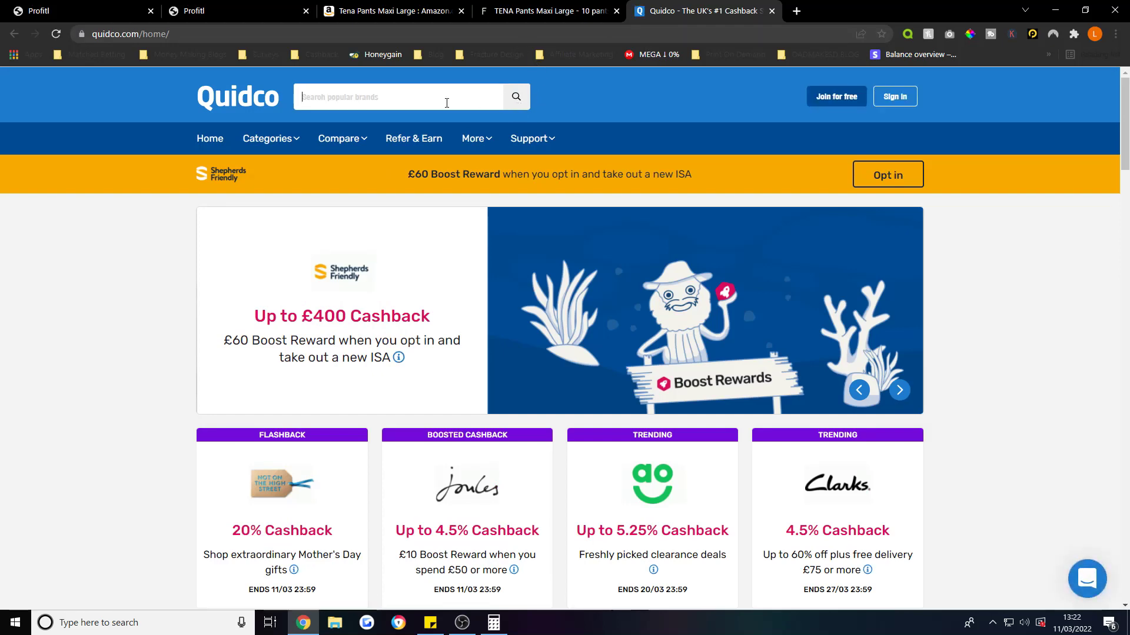
text(argos)
key(Return)
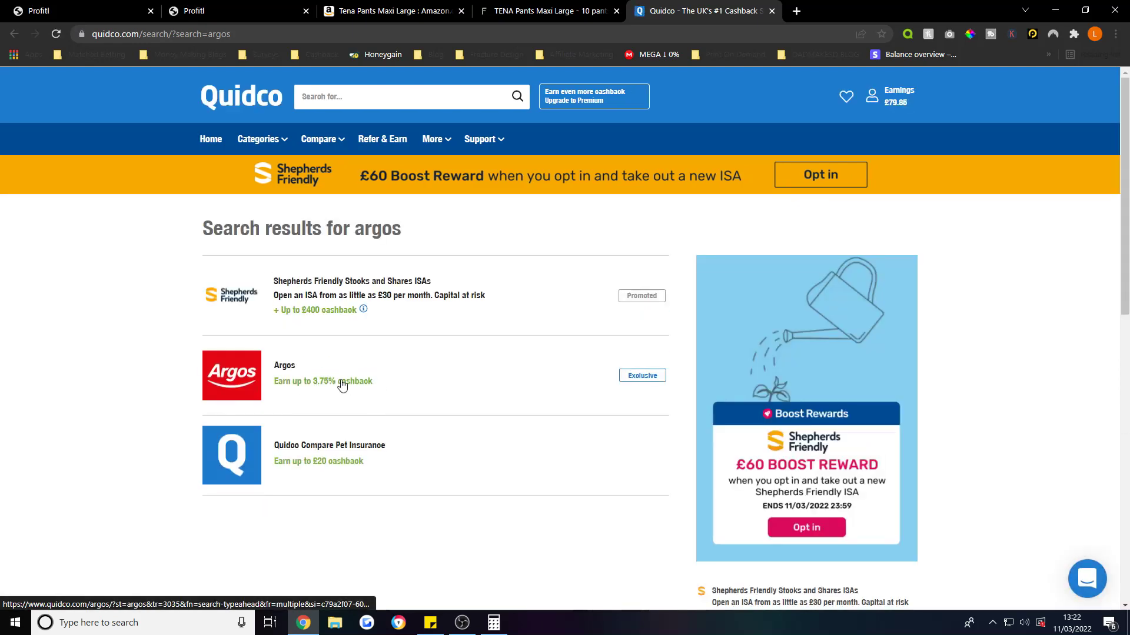
Step: Switch through the Amazon and FeelUnique TENA tabs back to the Profitl results showing £9.18 profit
click(353, 11)
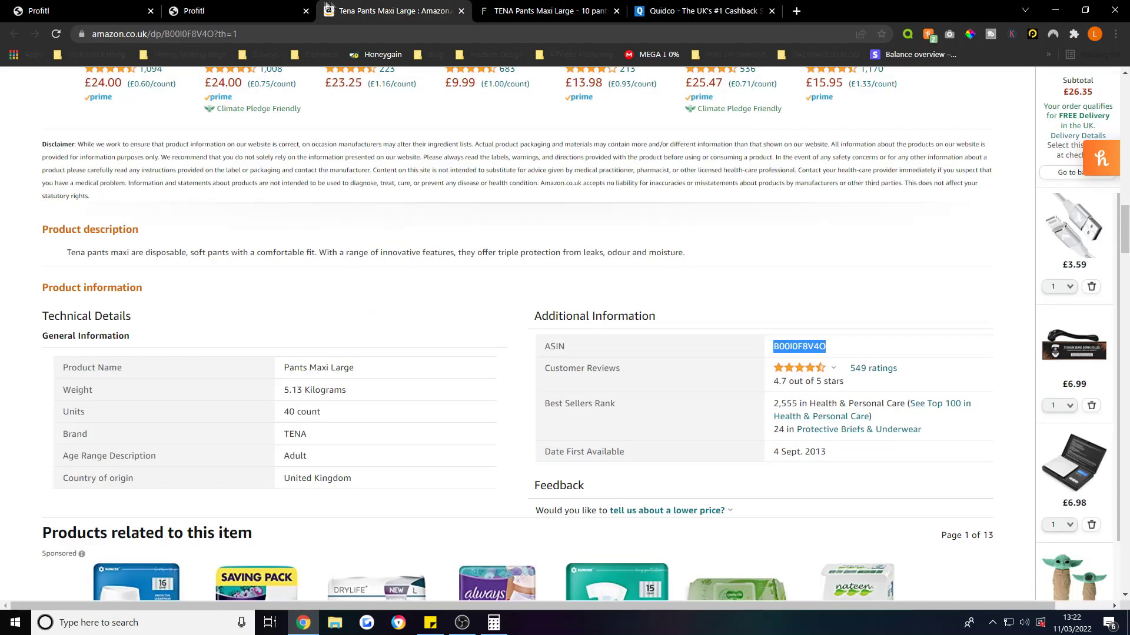
click(264, 5)
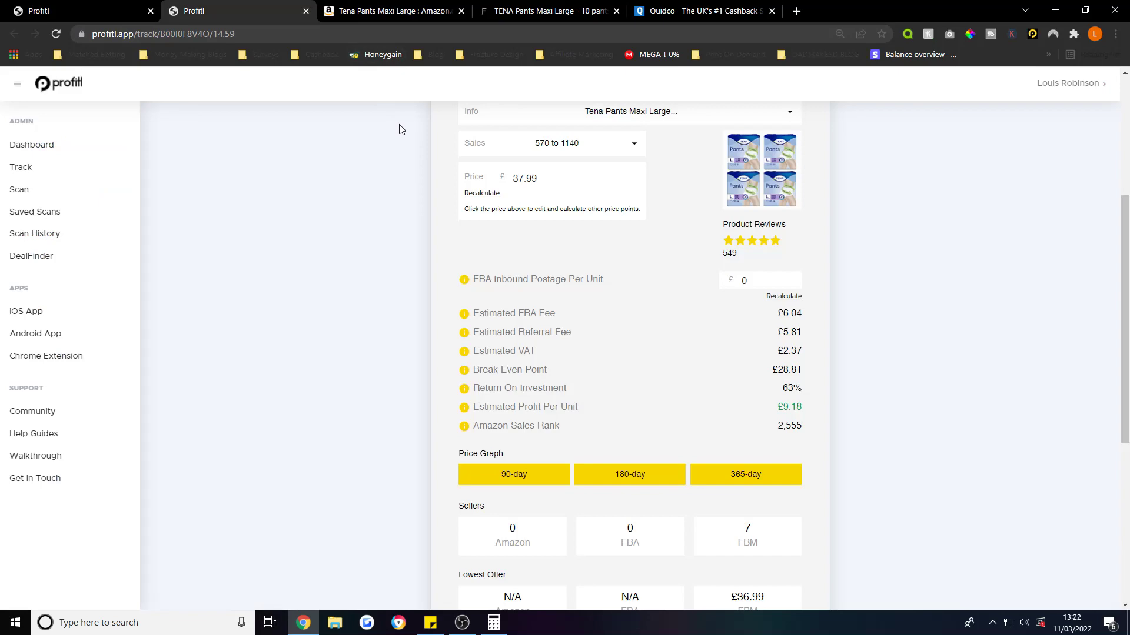
click(376, 10)
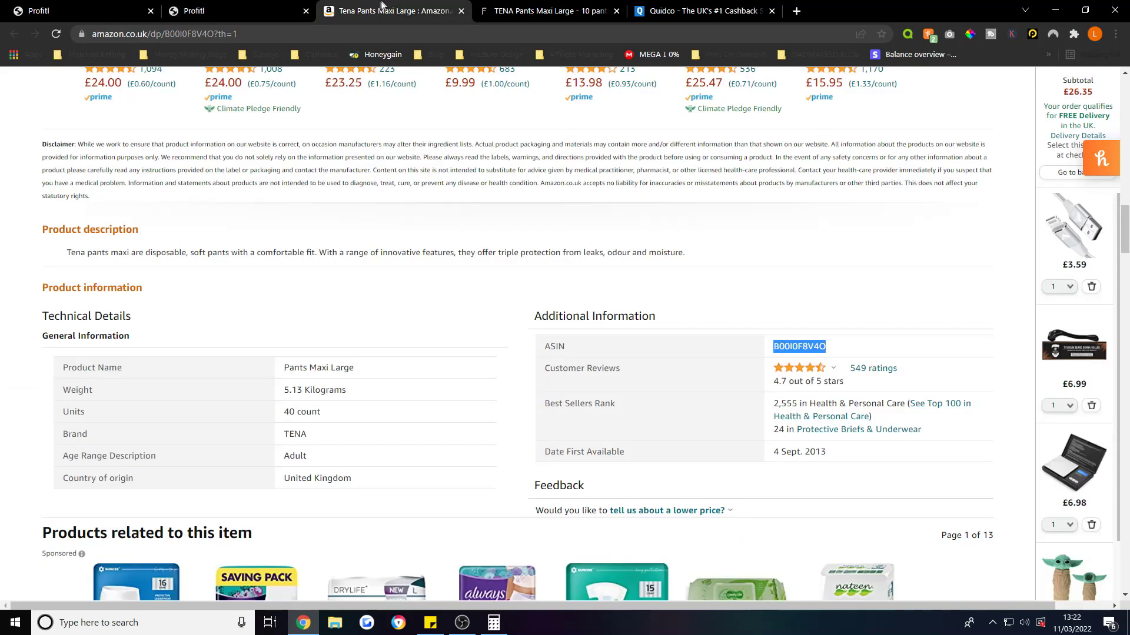
click(529, 10)
click(240, 4)
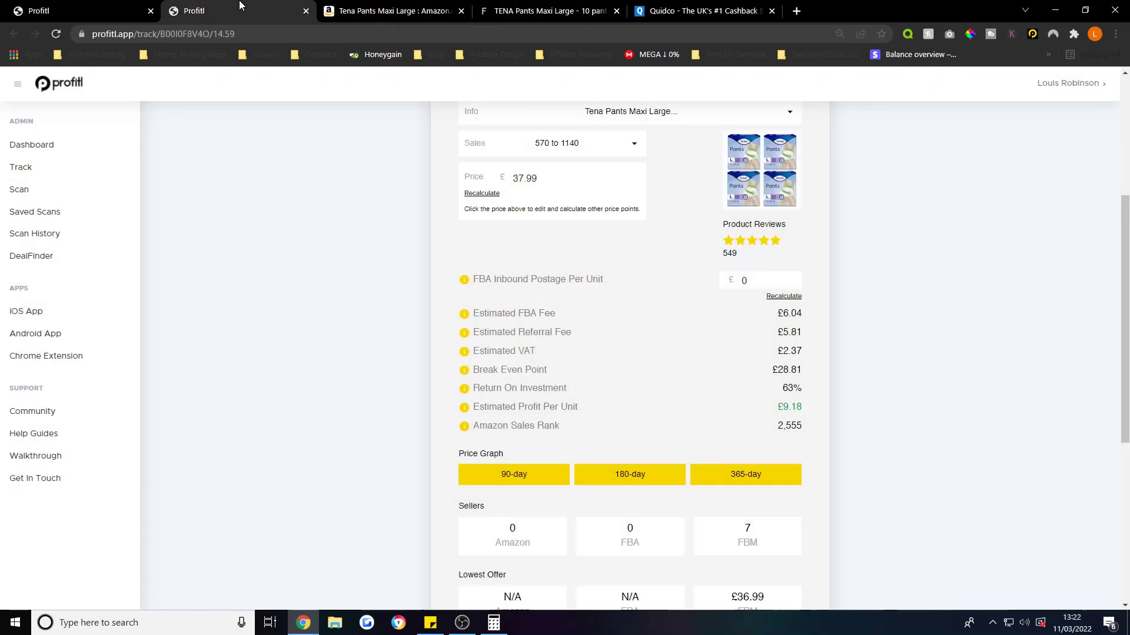